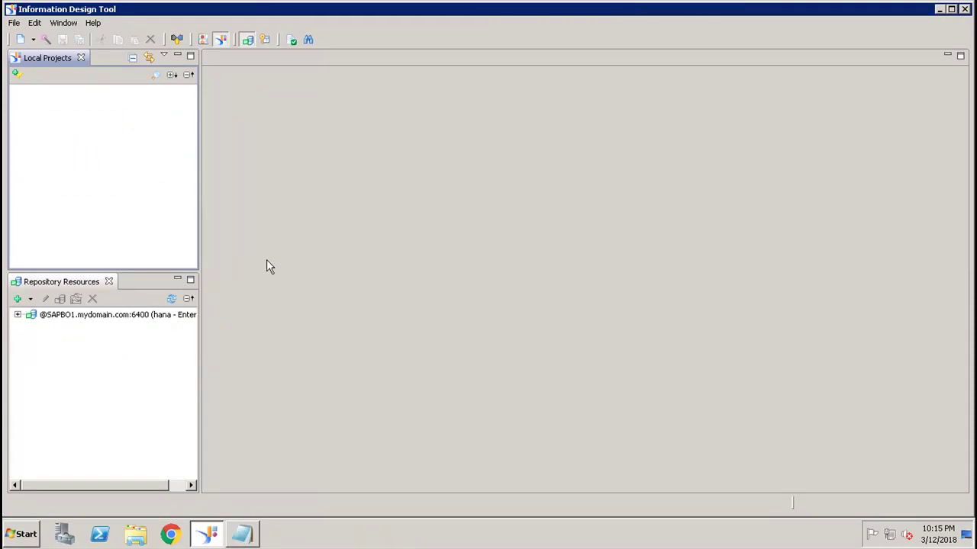
# Step: Create a local project called Test_Demo from the File > New menu
pyautogui.click(13, 23)
pyautogui.moveTo(128, 44)
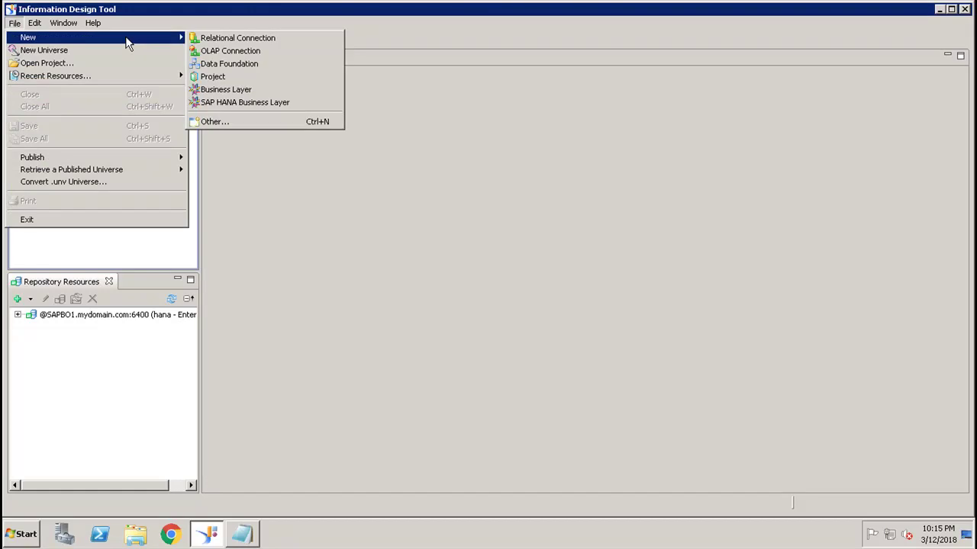
pyautogui.click(214, 77)
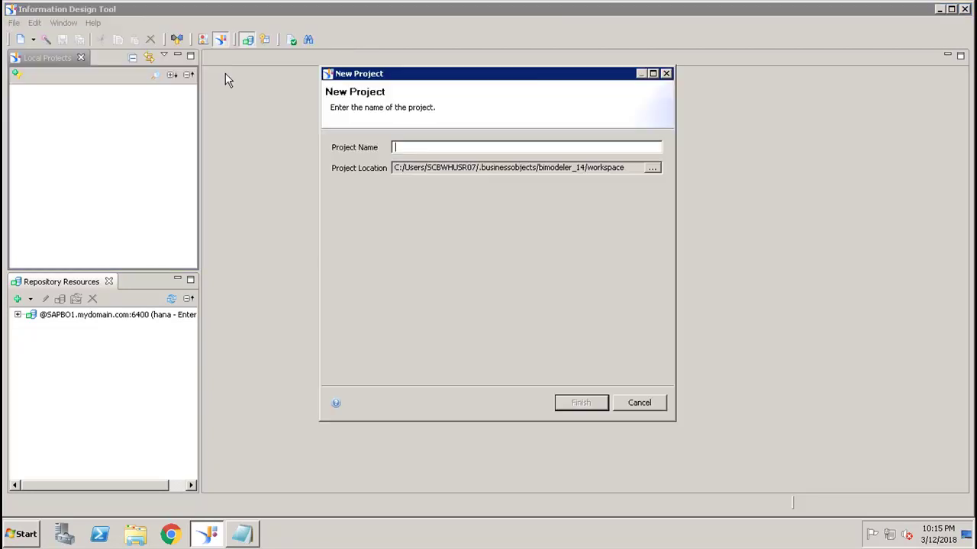
pyautogui.write('Test_Demo')
pyautogui.click(581, 402)
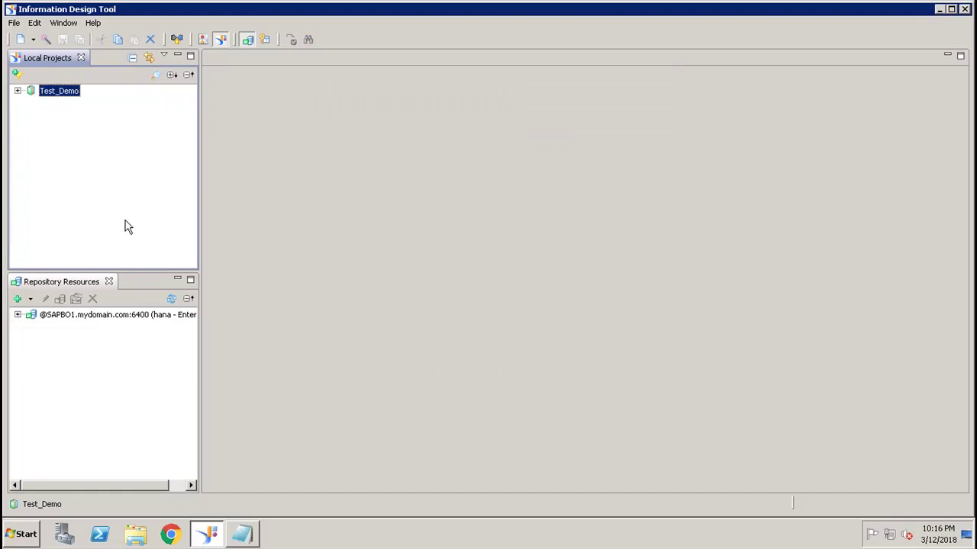
# Step: Start a new relational connection in Test_Demo named Demo_Test_Conn
pyautogui.rightClick(60, 100)
pyautogui.moveTo(220, 104)
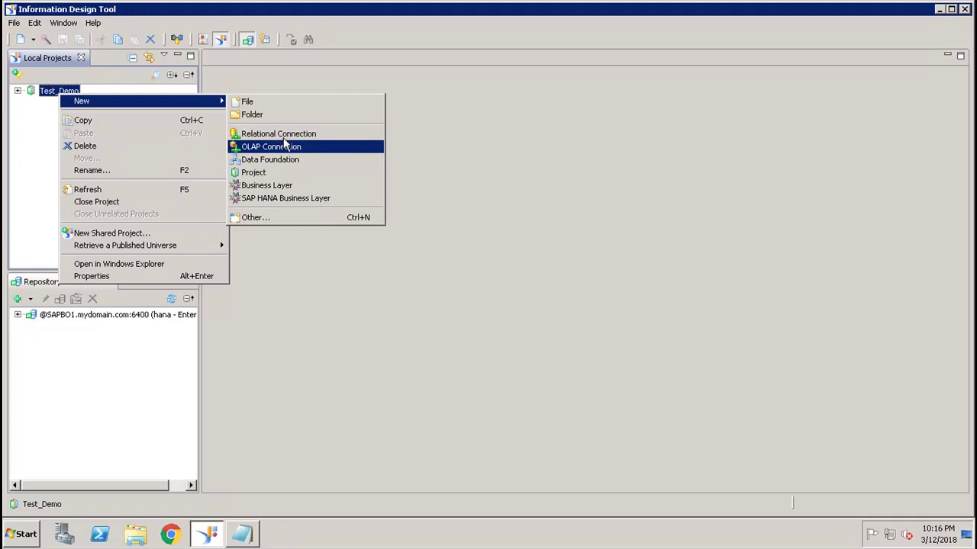
pyautogui.click(282, 136)
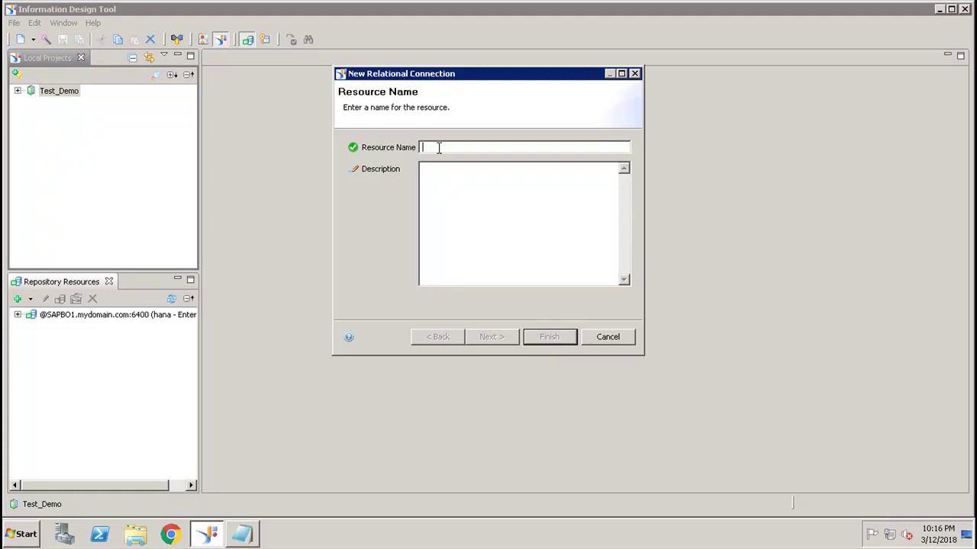
pyautogui.write('Demo')
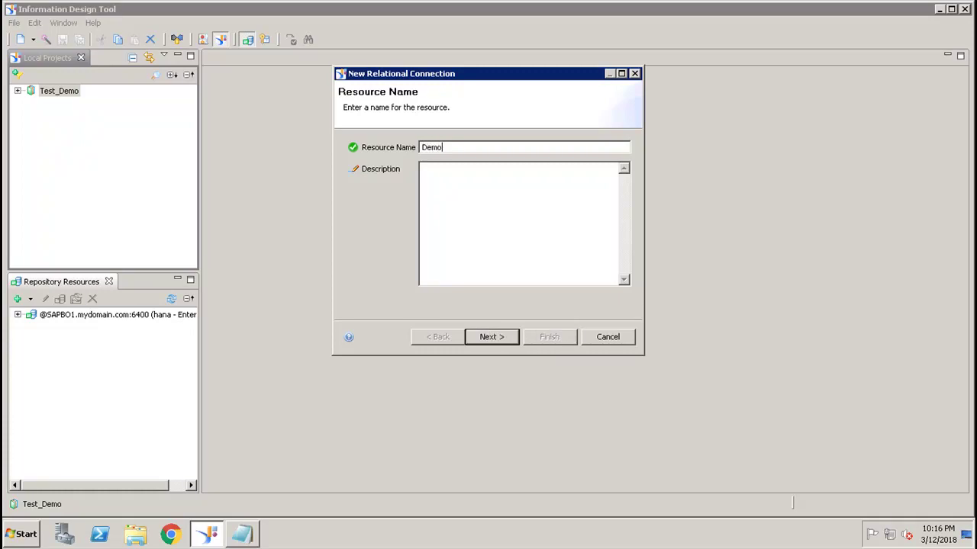
pyautogui.write('_Test_Conn')
pyautogui.click(487, 339)
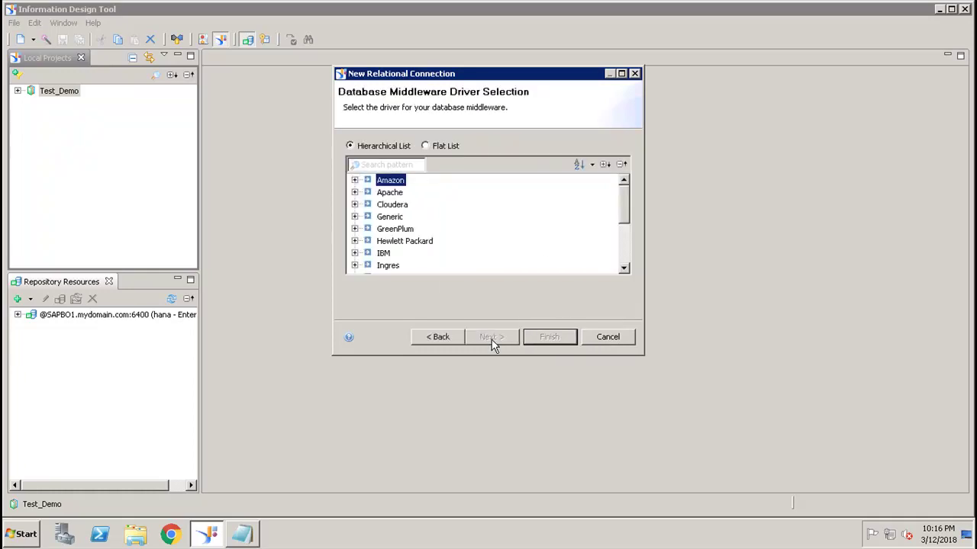
# Step: Choose the SAP > SAP HANA database 1.0 JDBC driver for the connection
pyautogui.moveTo(624, 225); pyautogui.dragTo(626, 259)
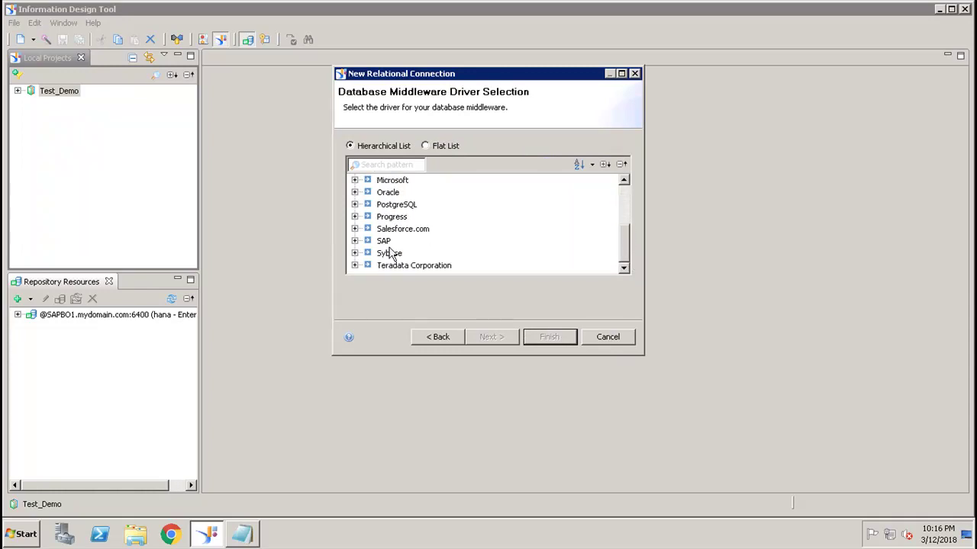
pyautogui.click(354, 241)
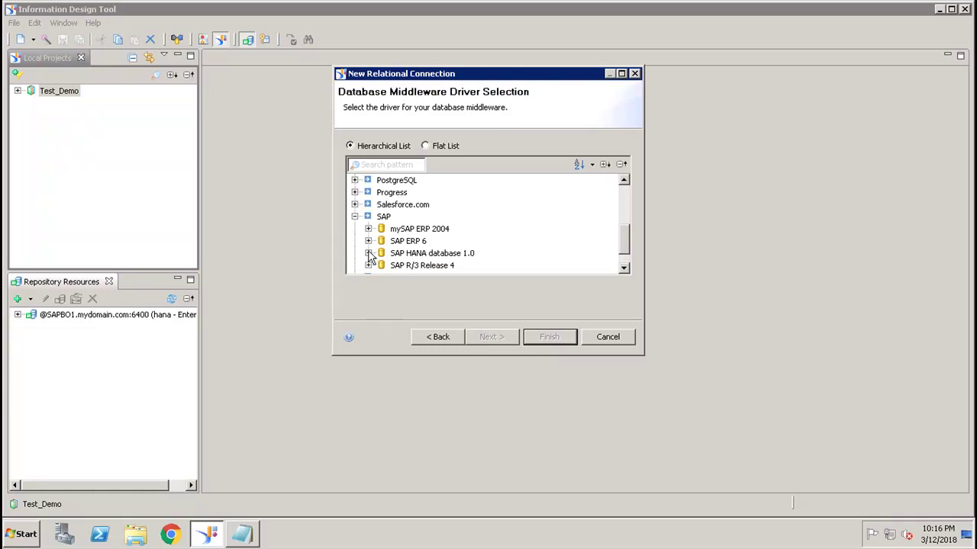
pyautogui.click(368, 253)
pyautogui.click(420, 255)
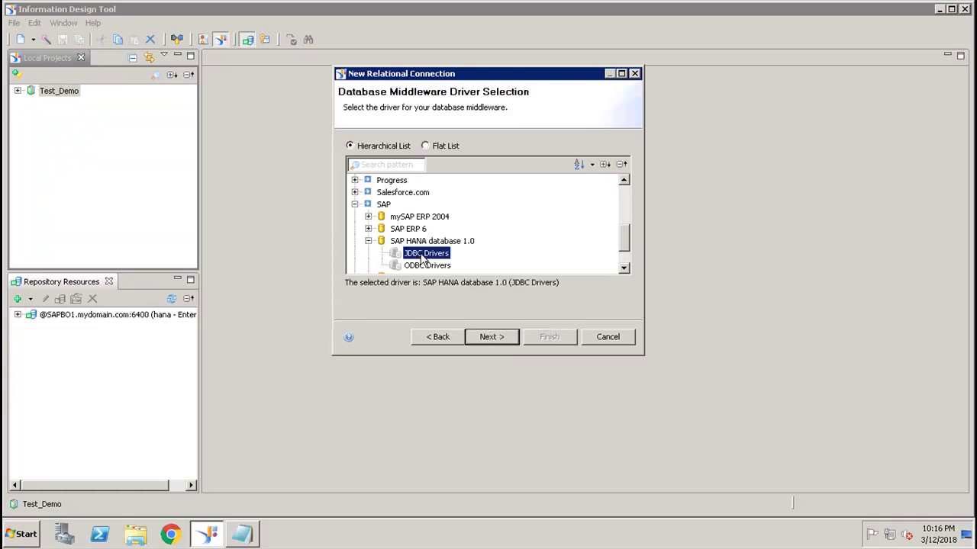
pyautogui.click(492, 337)
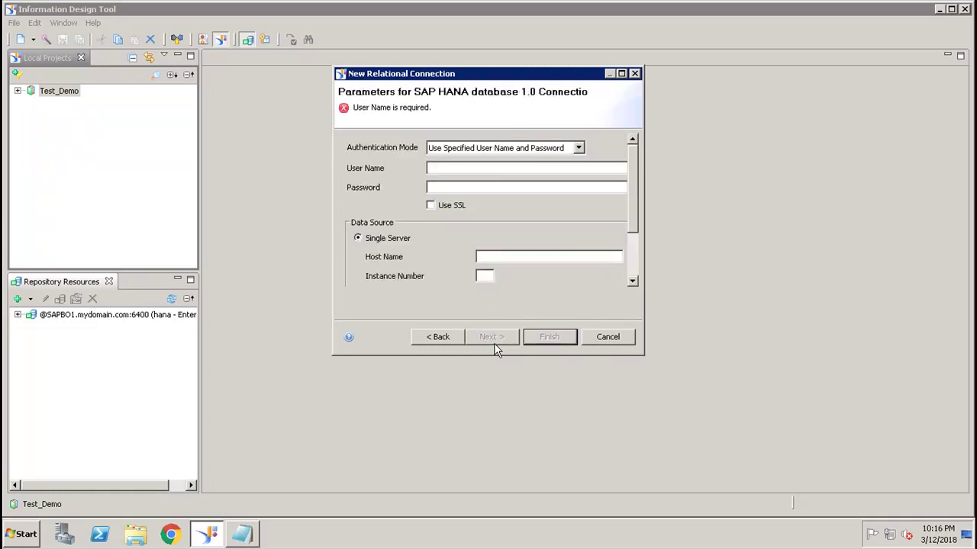
# Step: Keep user name and password authentication and enter the database user name from the notes
pyautogui.click(446, 167)
pyautogui.click(578, 149)
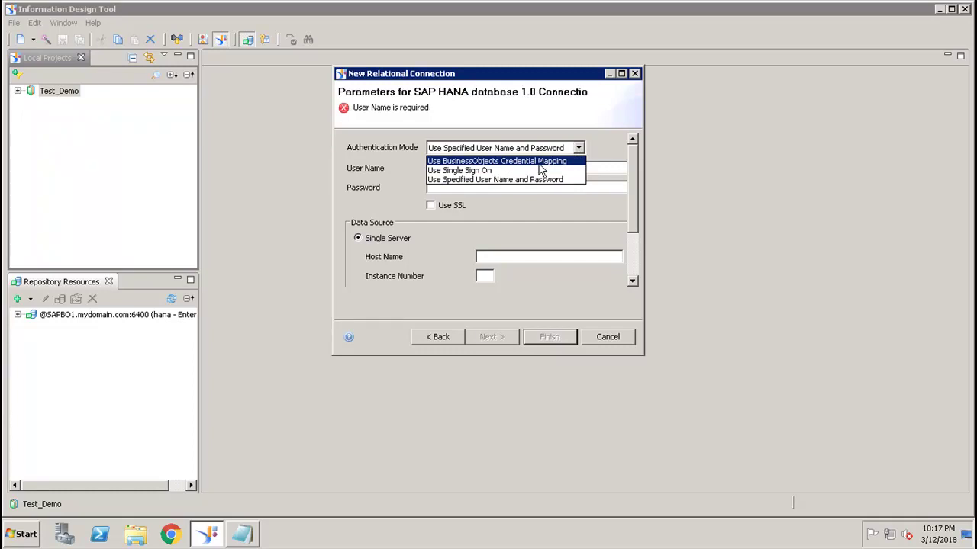
pyautogui.click(570, 114)
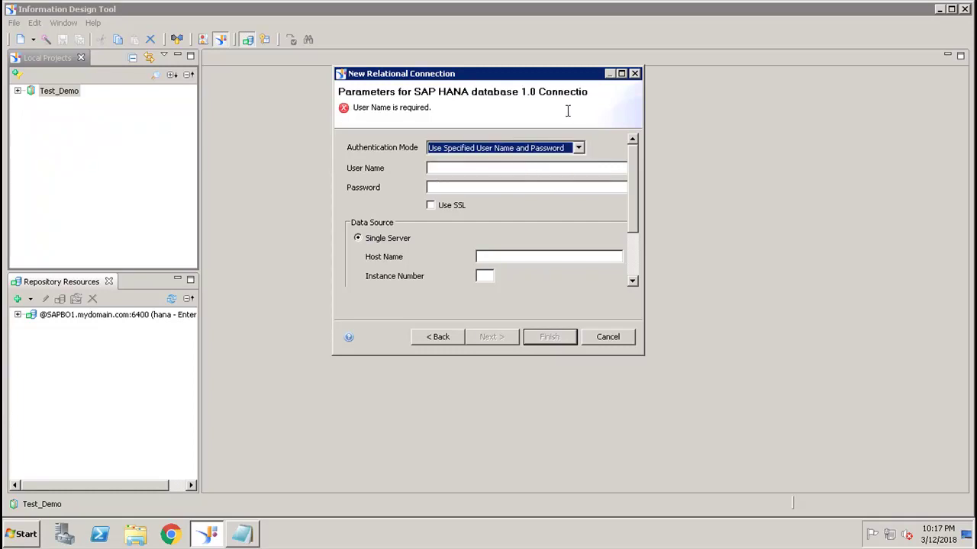
pyautogui.click(472, 169)
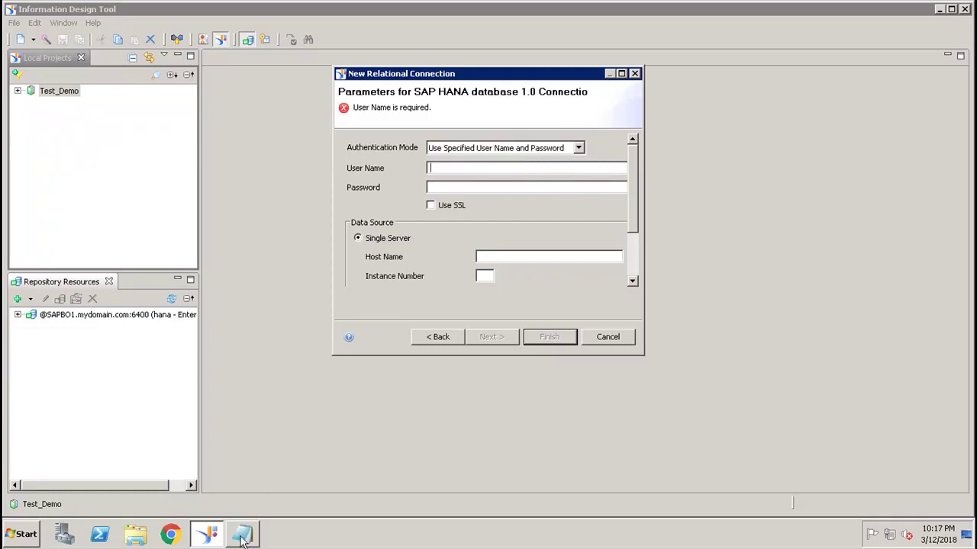
pyautogui.click(235, 540)
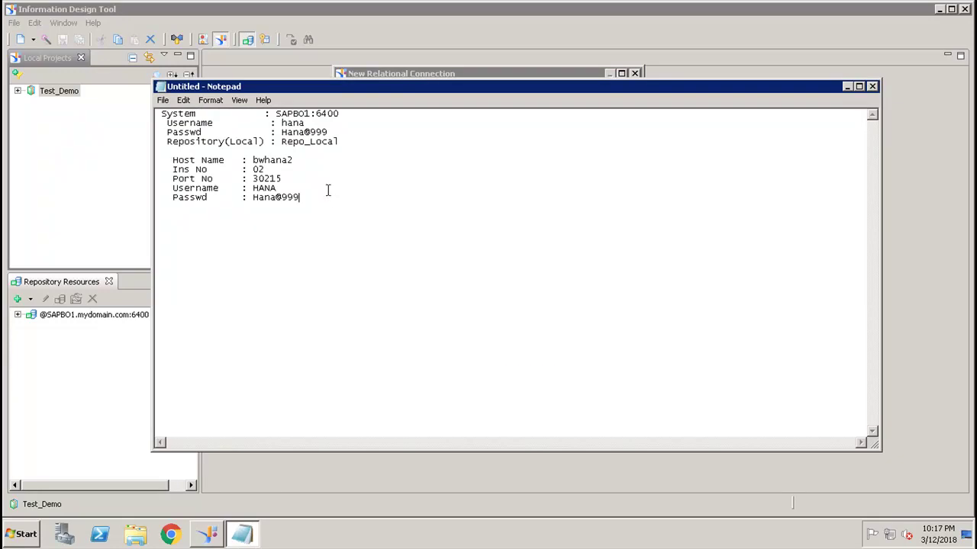
pyautogui.doubleClick(265, 188)
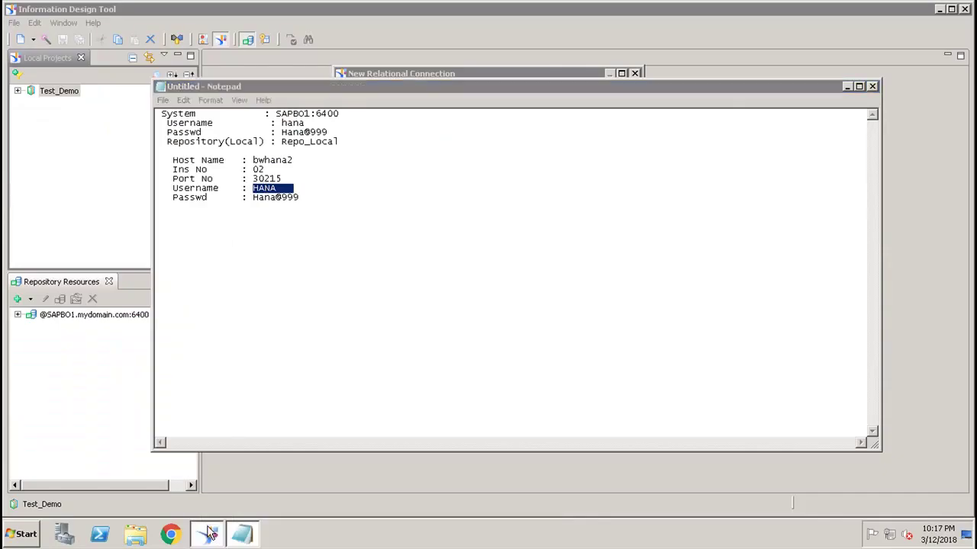
pyautogui.click(207, 536)
pyautogui.write('HANA')
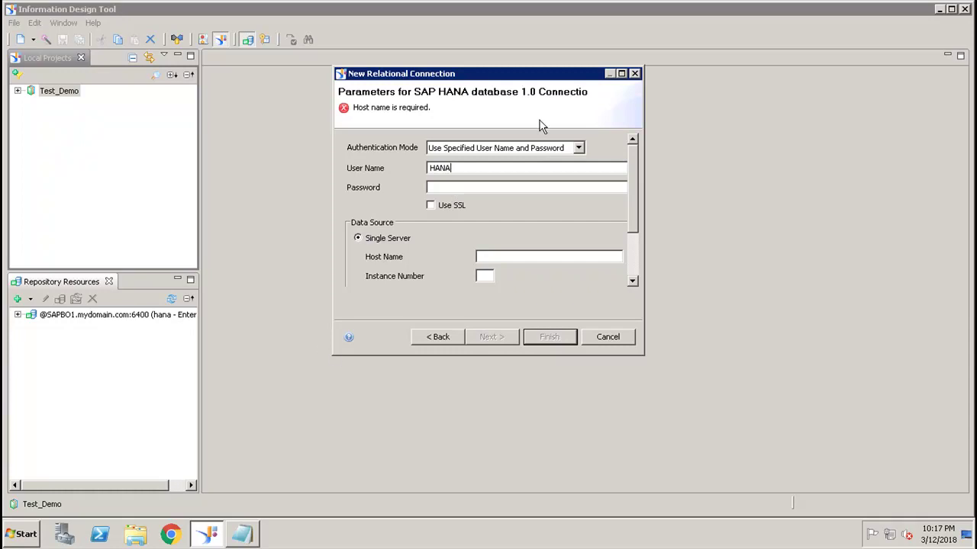
# Step: Copy the database password from the notes into the Password field
pyautogui.click(245, 536)
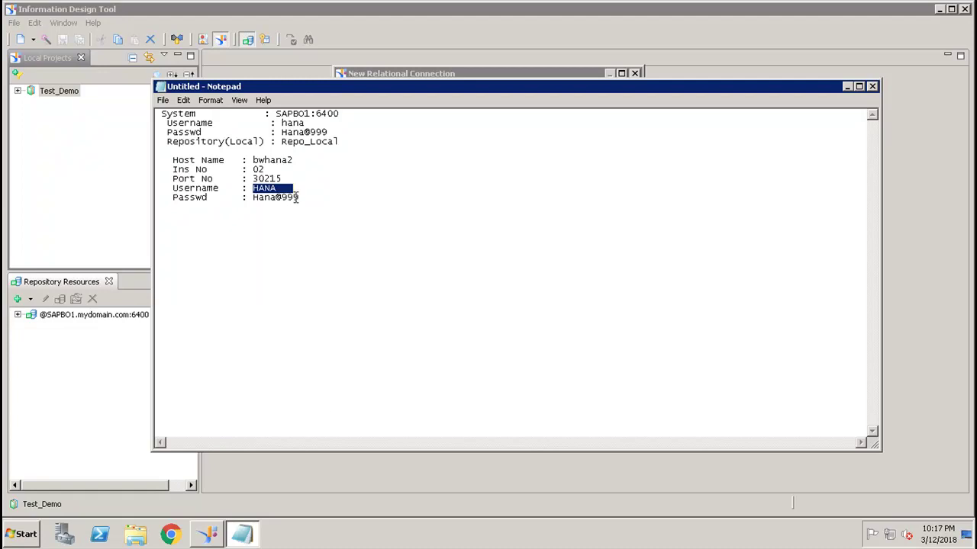
pyautogui.moveTo(300, 198); pyautogui.dragTo(254, 198)
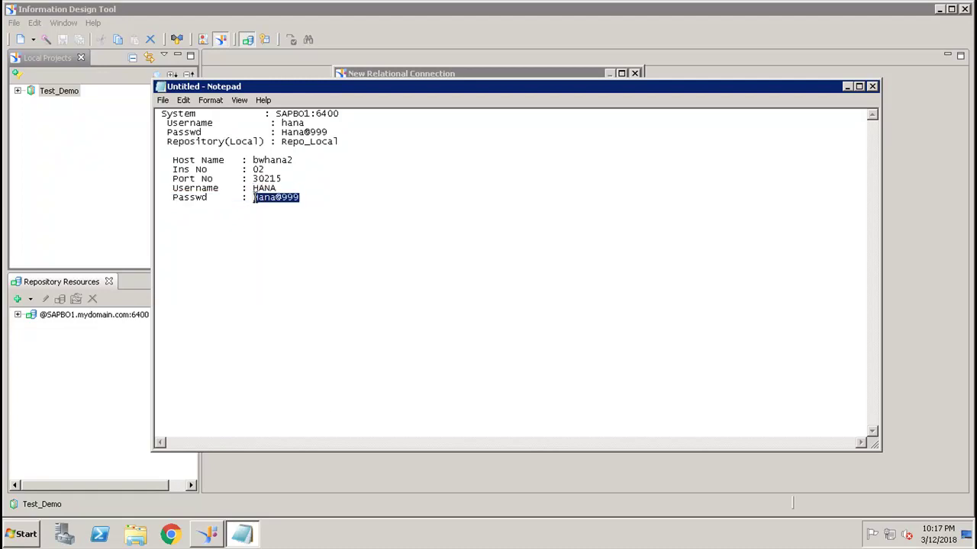
pyautogui.click(205, 537)
pyautogui.hotkey('ctrl', 'v')
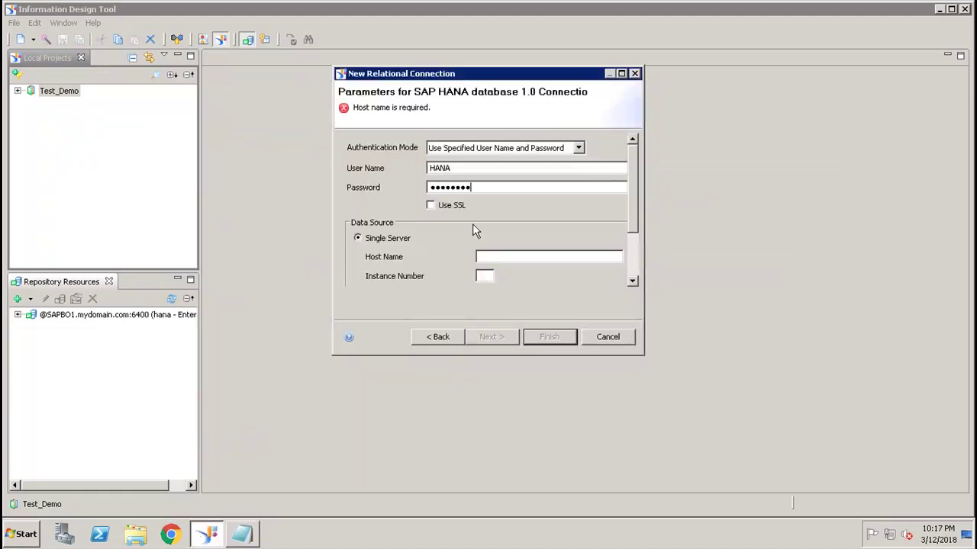
# Step: Paste host name bwhana2 from the notes, enter the instance number, and continue
pyautogui.click(241, 534)
pyautogui.moveTo(252, 160); pyautogui.dragTo(292, 157)
pyautogui.hotkey('ctrl', 'c')
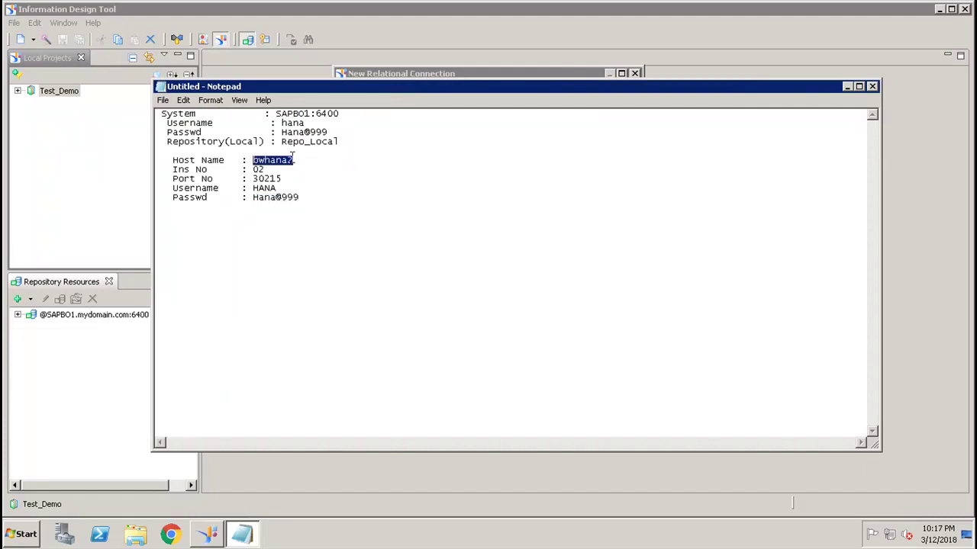
pyautogui.click(83, 198)
pyautogui.click(373, 256)
pyautogui.hotkey('ctrl', 'v')
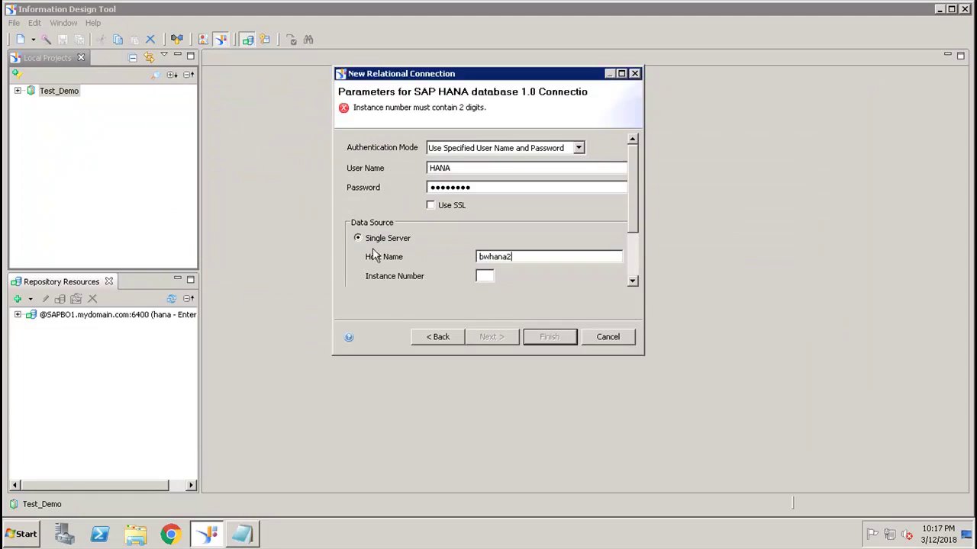
pyautogui.click(483, 277)
pyautogui.write('00')
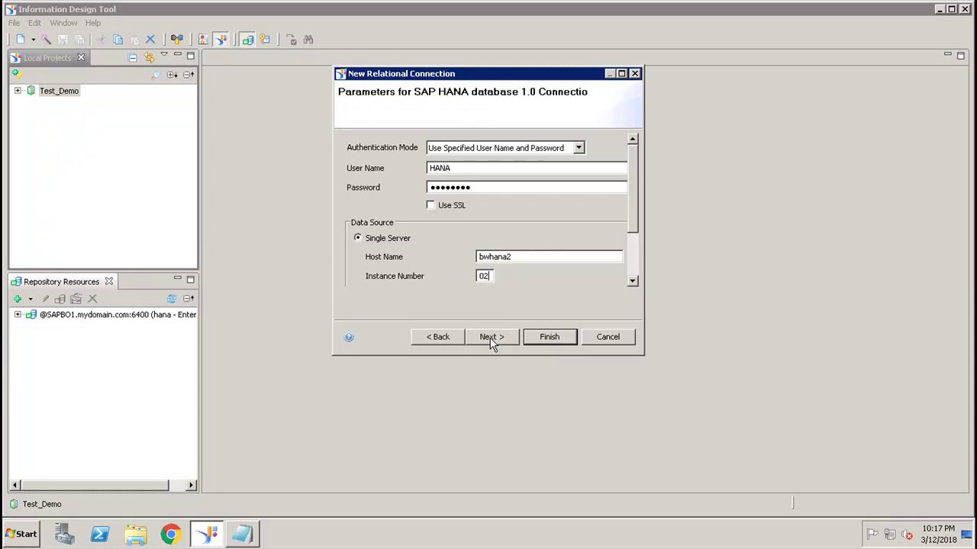
pyautogui.click(492, 338)
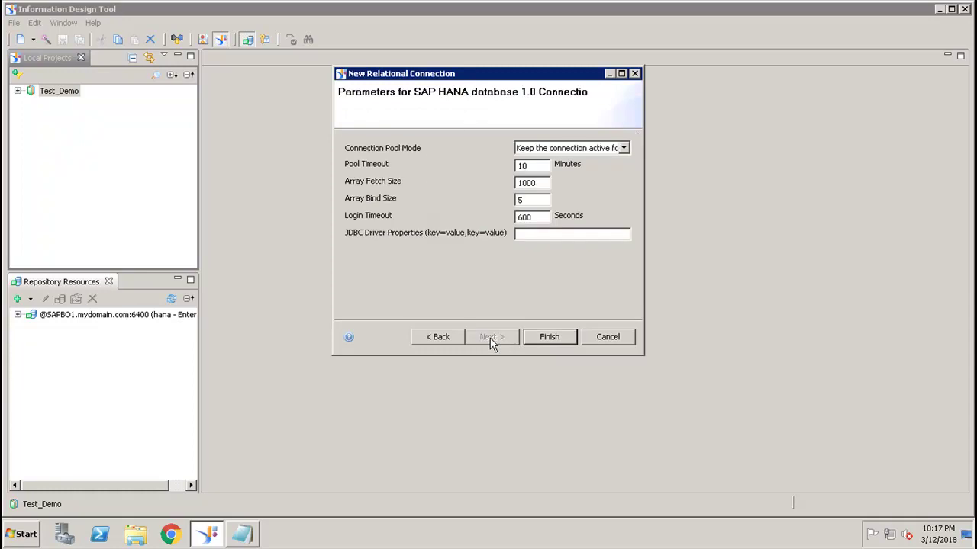
# Step: Finish Demo_Test_Conn and run its connection test, which reports Test Successful
pyautogui.click(541, 341)
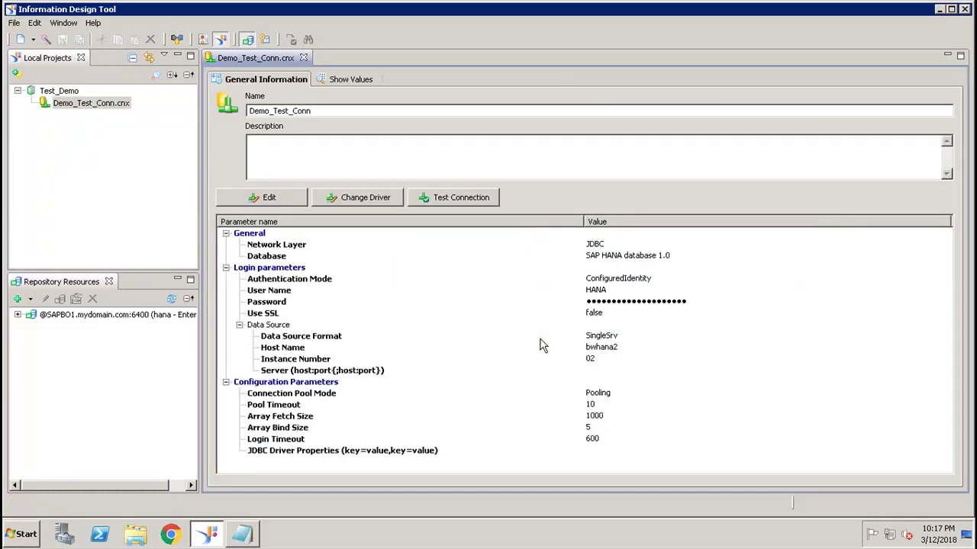
pyautogui.click(460, 205)
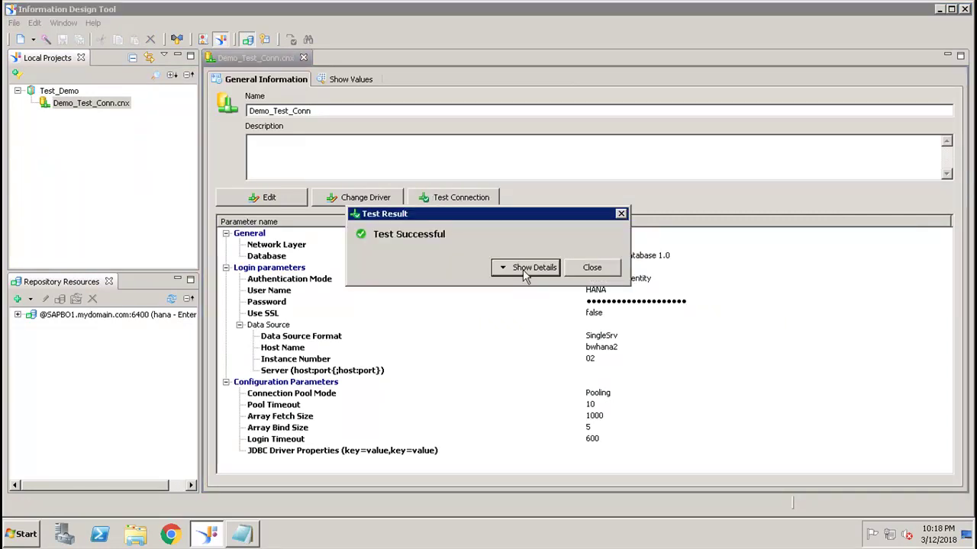
pyautogui.click(591, 268)
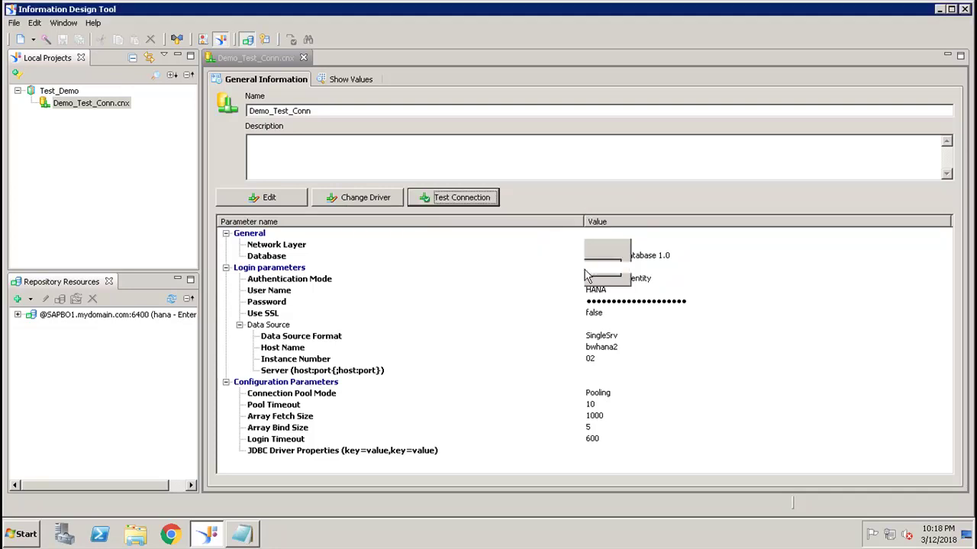
# Step: Start a data foundation from Demo_Test_Conn.cnx and rename it Demo_Test_DF
pyautogui.rightClick(98, 109)
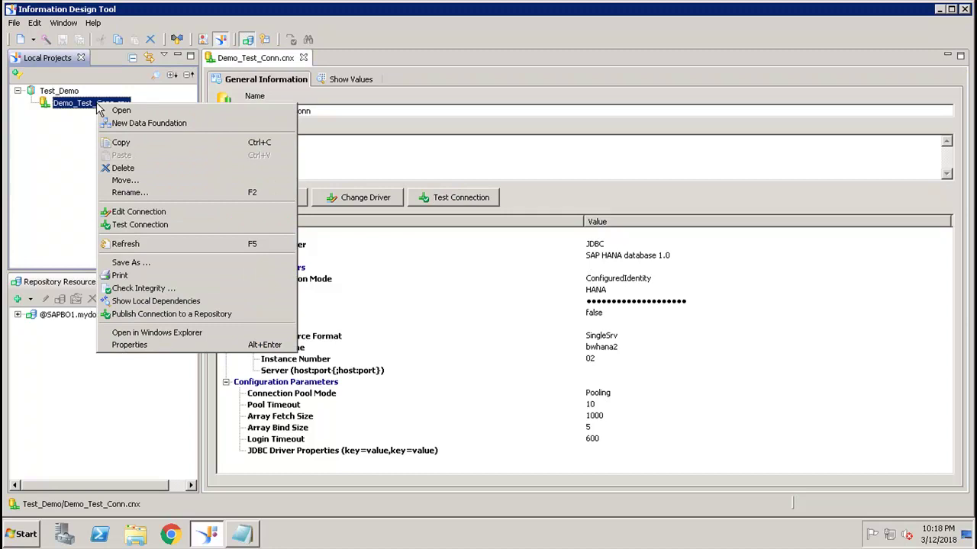
pyautogui.click(145, 123)
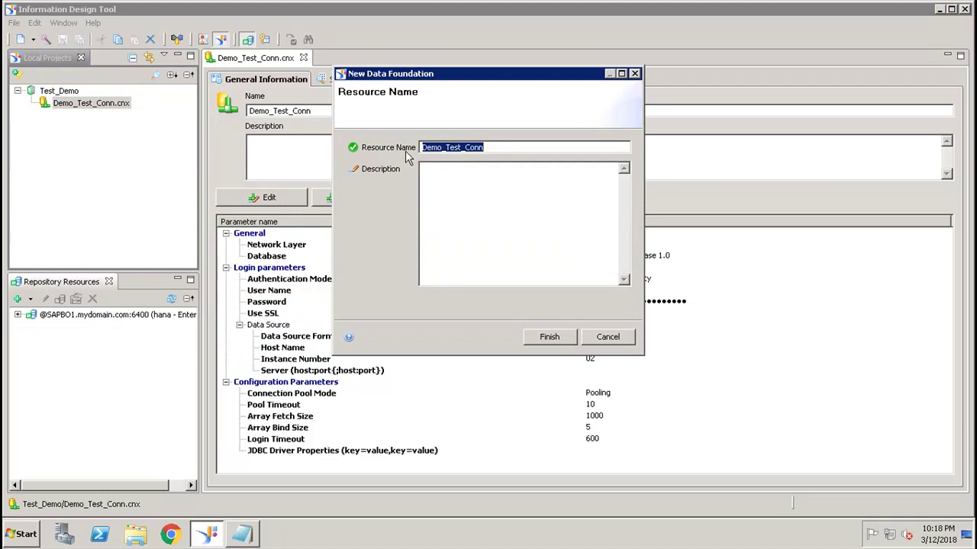
pyautogui.click(501, 146)
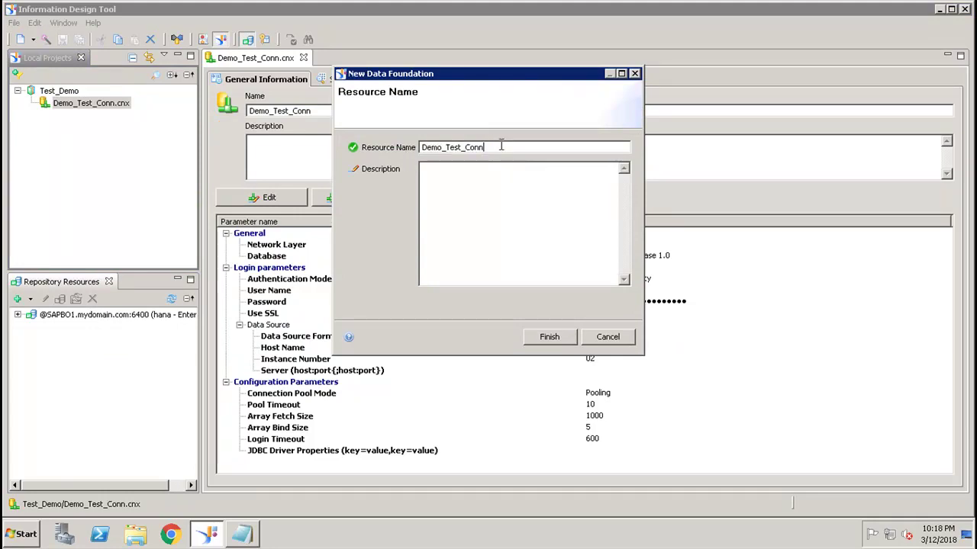
pyautogui.press('BackSpace')
pyautogui.press('BackSpace')
pyautogui.press('BackSpace')
pyautogui.press('BackSpace')
pyautogui.write('DF')
# Step: Create Demo_Test_DF and expand the 0A_SALE schema in the Connection pane
pyautogui.click(556, 337)
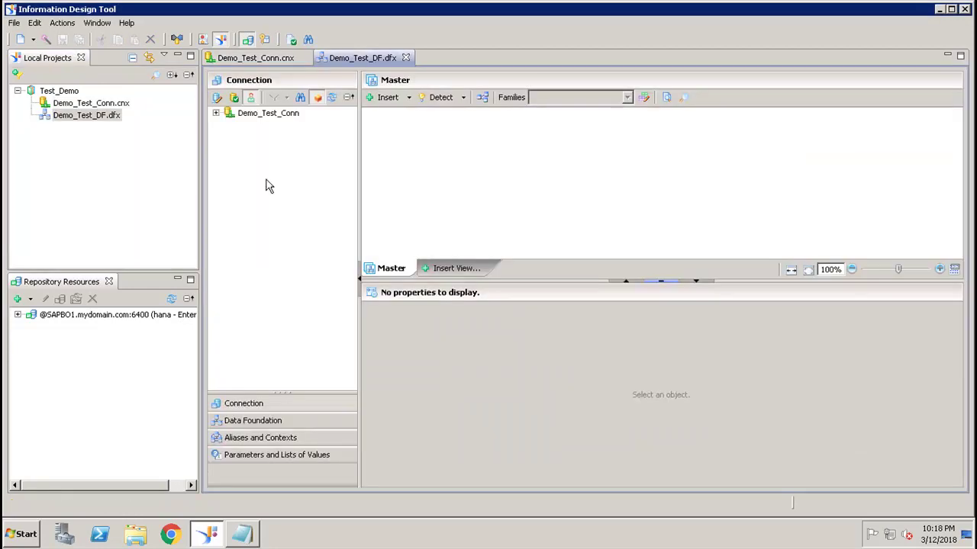
pyautogui.click(216, 113)
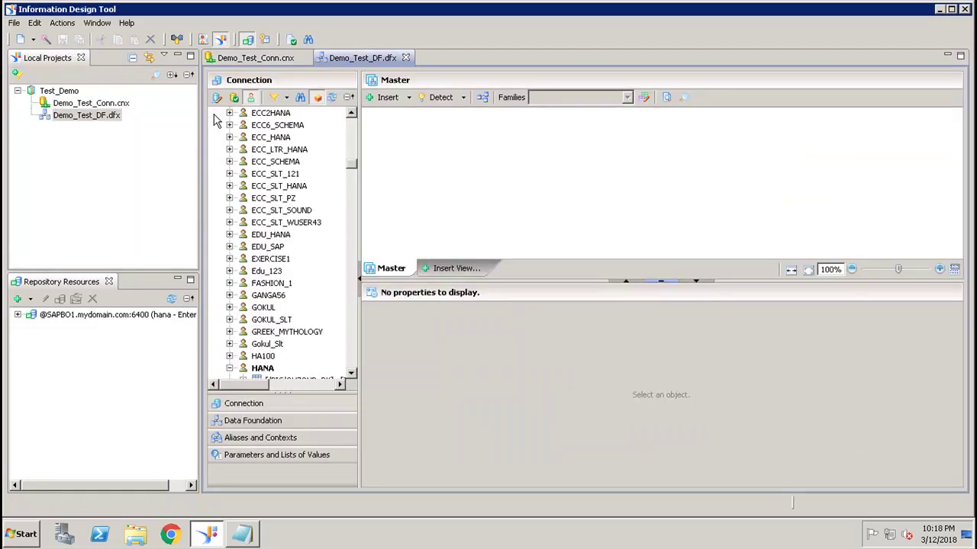
pyautogui.moveTo(347, 164); pyautogui.dragTo(352, 126)
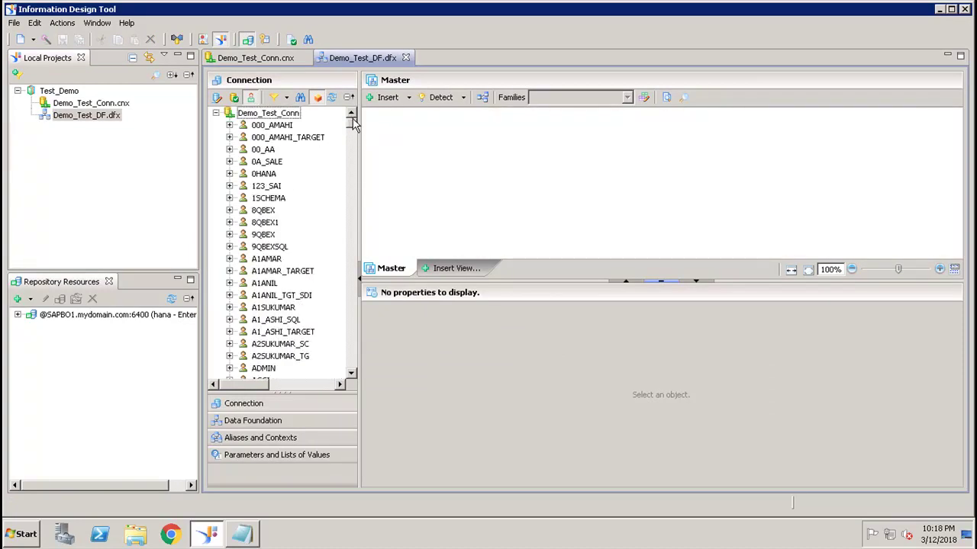
pyautogui.click(229, 162)
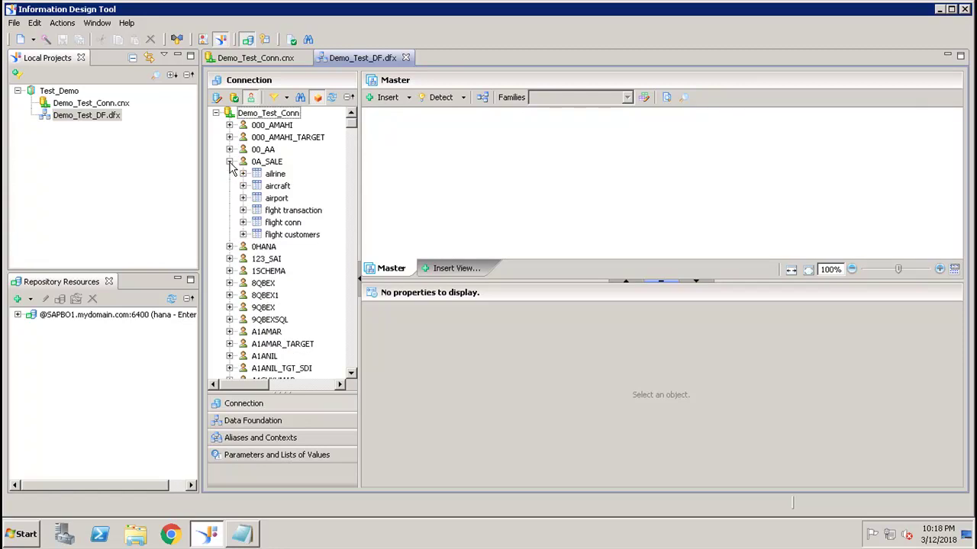
# Step: Add the flight transaction, flight customers and flight conn tables to the Master view
pyautogui.click(290, 215)
pyautogui.moveTo(291, 216); pyautogui.dragTo(441, 162)
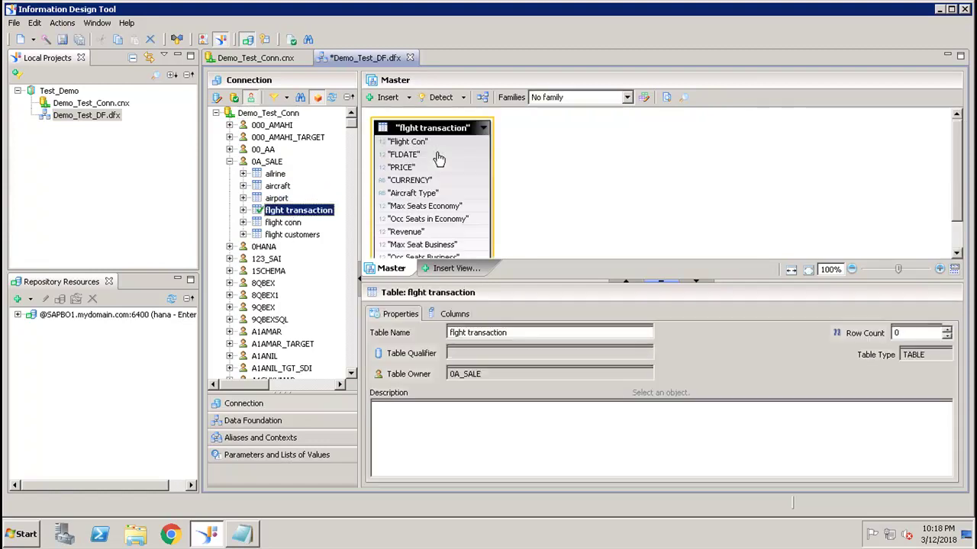
pyautogui.click(305, 235)
pyautogui.moveTo(306, 241); pyautogui.dragTo(544, 140)
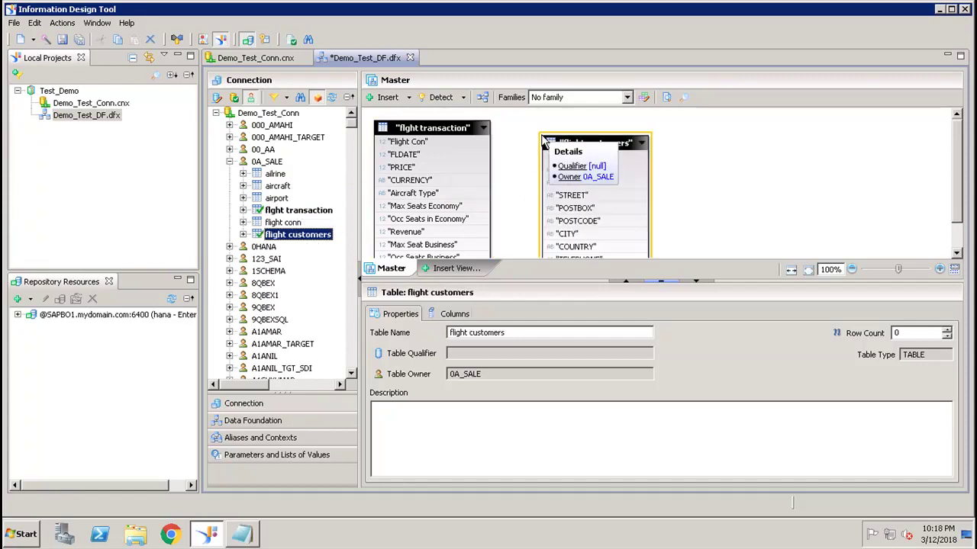
pyautogui.click(284, 223)
pyautogui.moveTo(284, 226); pyautogui.dragTo(696, 150)
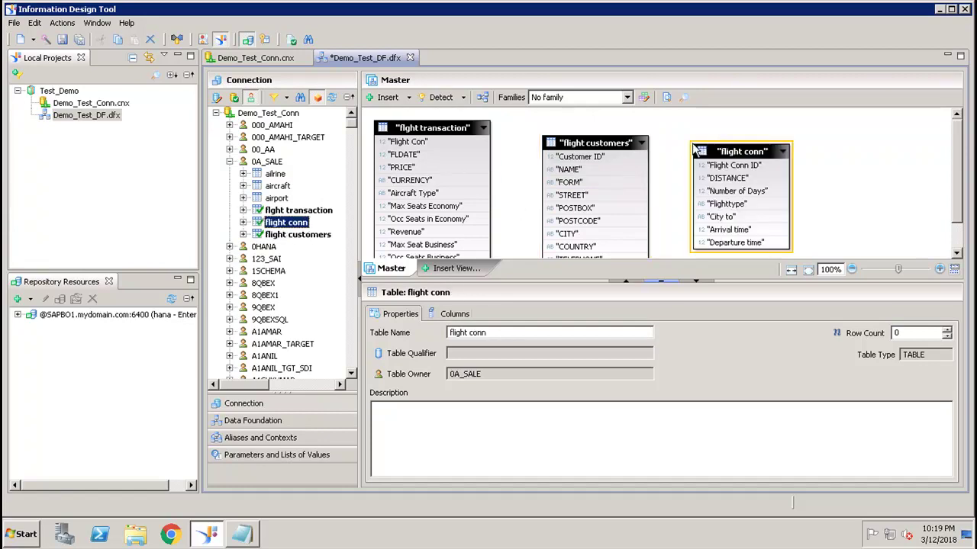
pyautogui.click(864, 174)
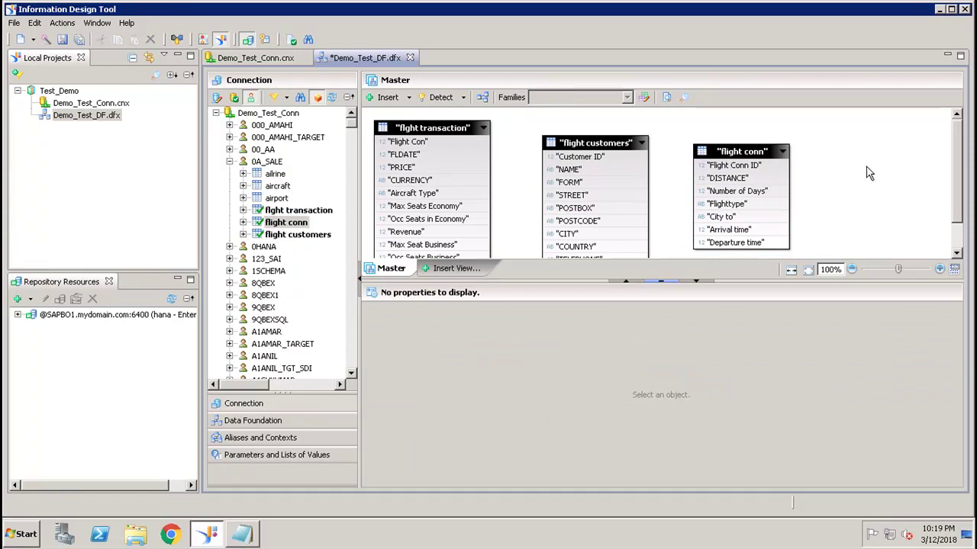
pyautogui.moveTo(958, 175)
pyautogui.mouseDown()
pyautogui.moveTo(960, 206)
pyautogui.moveTo(965, 174)
pyautogui.mouseUp()
# Step: Join flight transaction's Flight Con to flight conn's Flight Conn ID
pyautogui.click(438, 147)
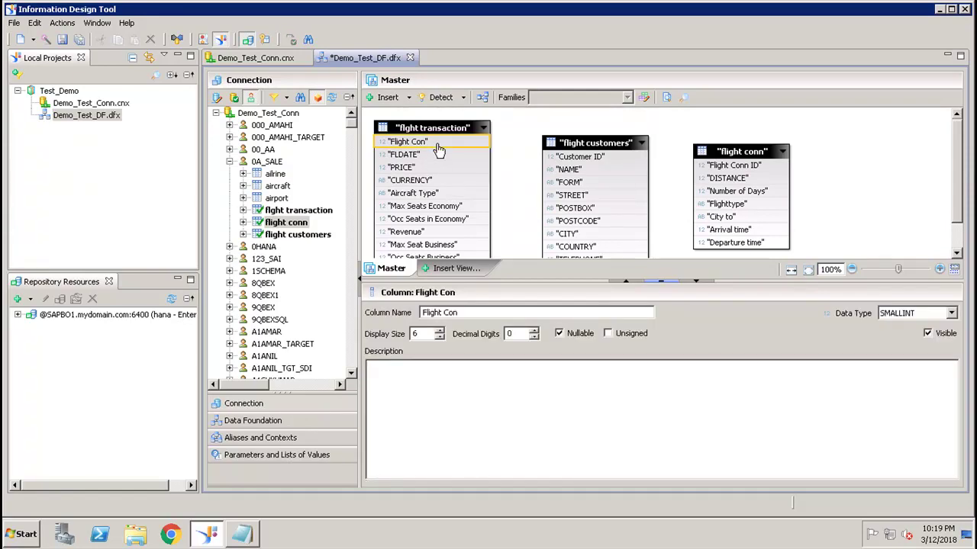
pyautogui.moveTo(464, 147); pyautogui.dragTo(701, 167)
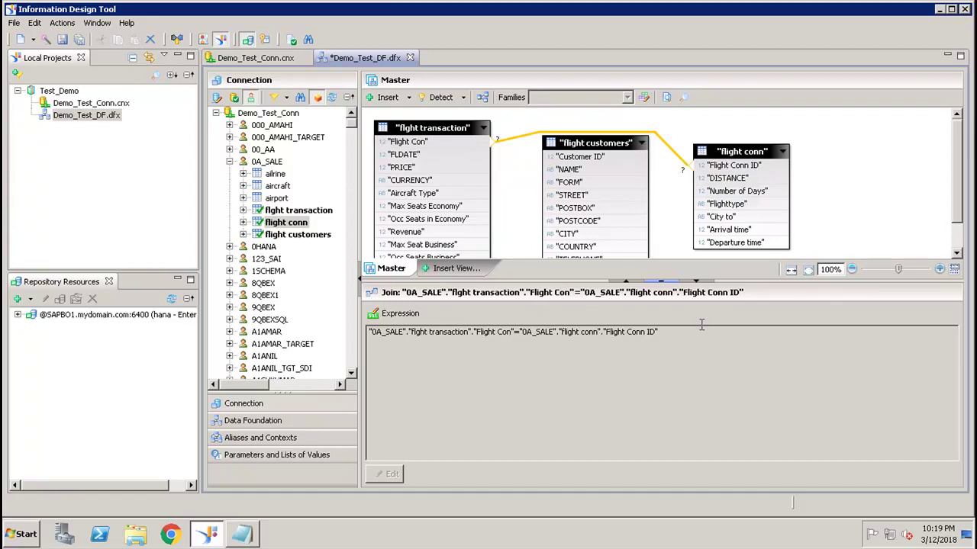
pyautogui.moveTo(673, 333); pyautogui.dragTo(370, 332)
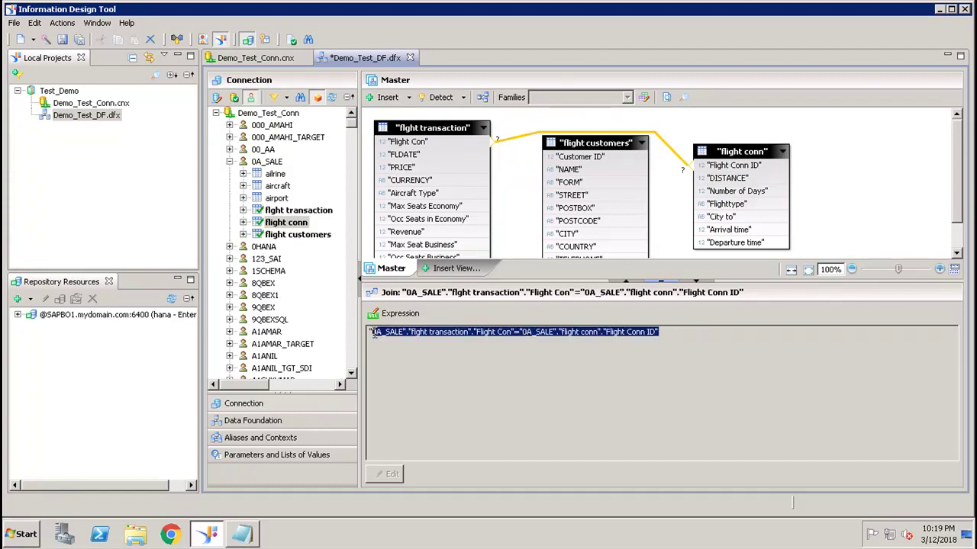
pyautogui.doubleClick(510, 148)
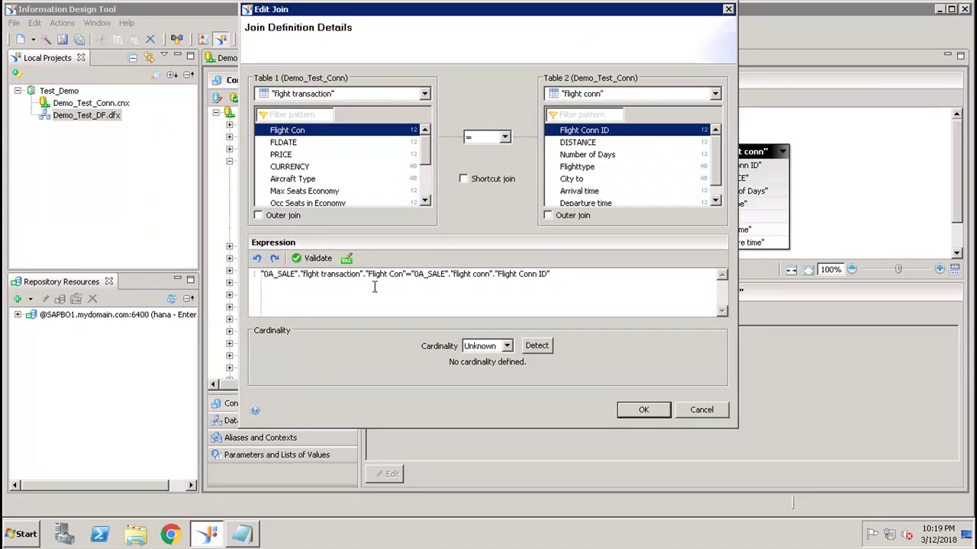
# Step: Detect n,1 cardinality for the join, keep the '=' operator, and save the data foundation
pyautogui.click(507, 345)
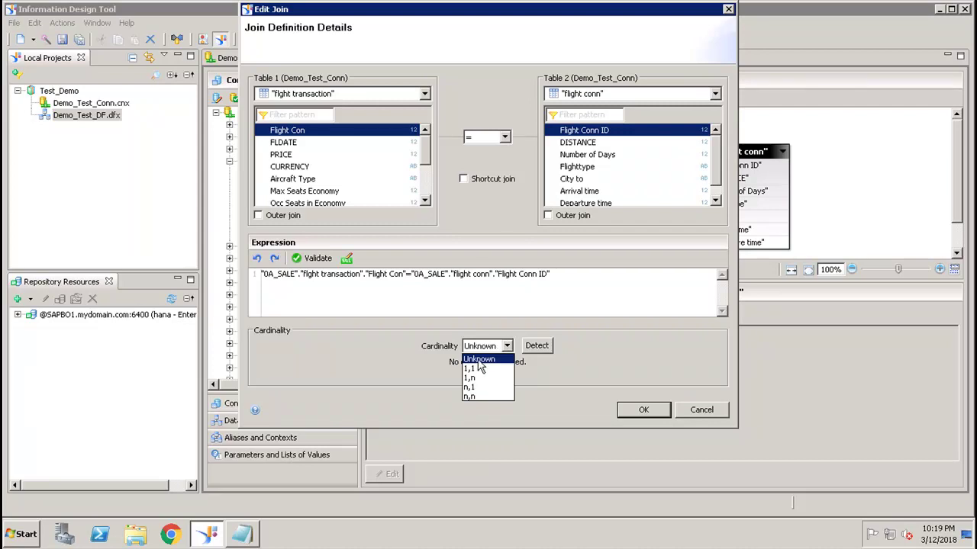
pyautogui.click(544, 352)
pyautogui.click(544, 352)
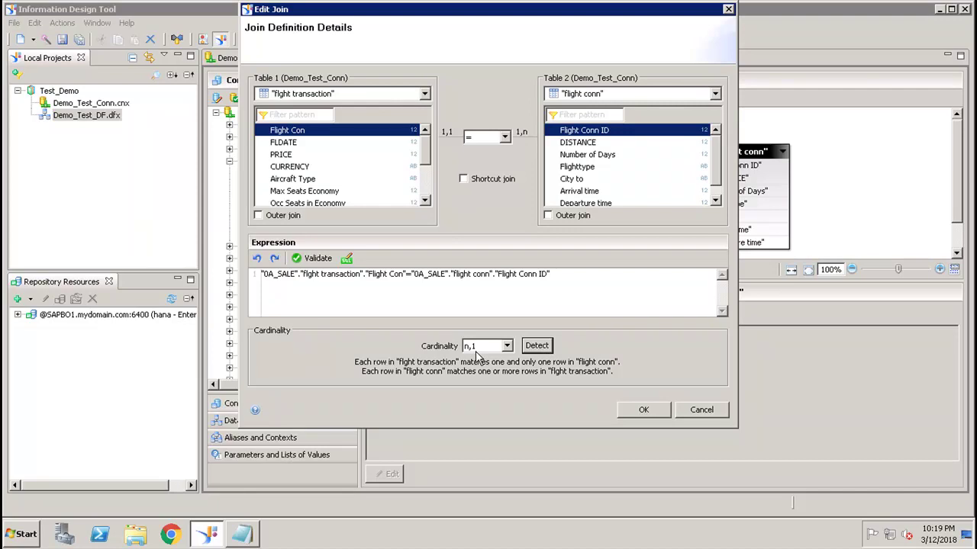
pyautogui.click(506, 137)
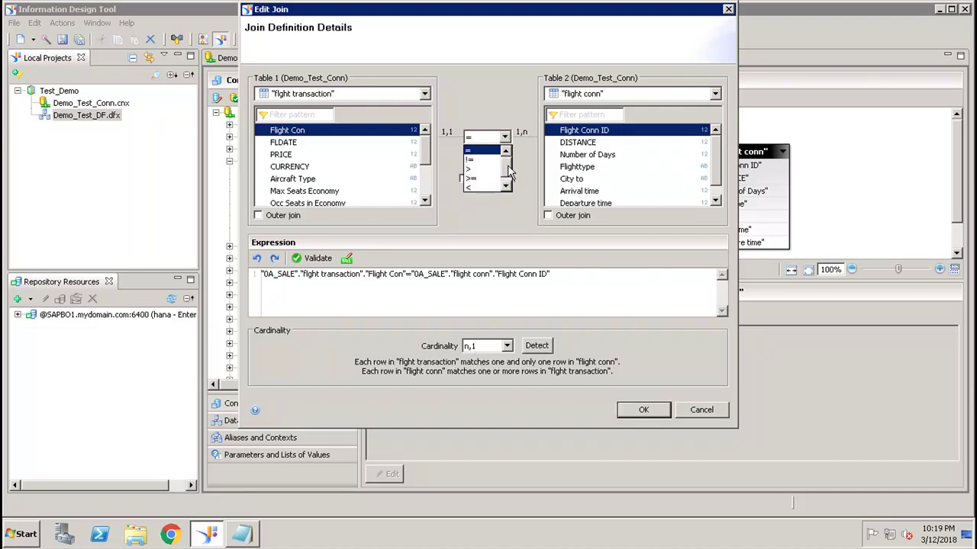
pyautogui.scroll(-1, 508, 172)
pyautogui.click(489, 219)
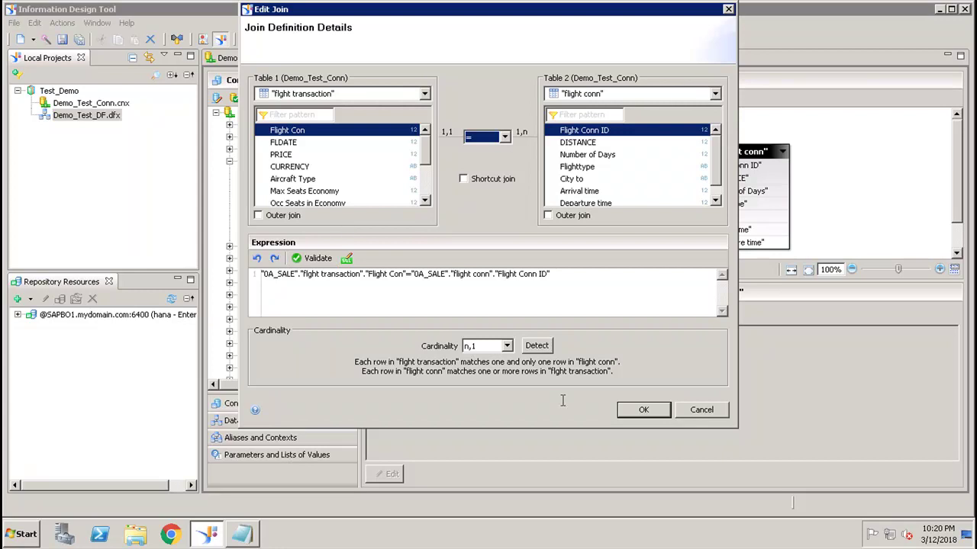
pyautogui.click(629, 411)
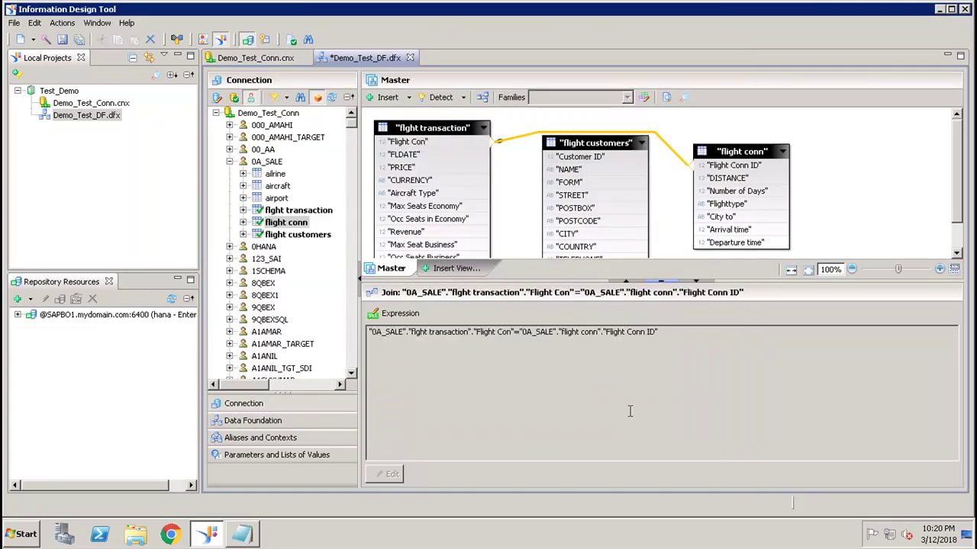
pyautogui.click(77, 41)
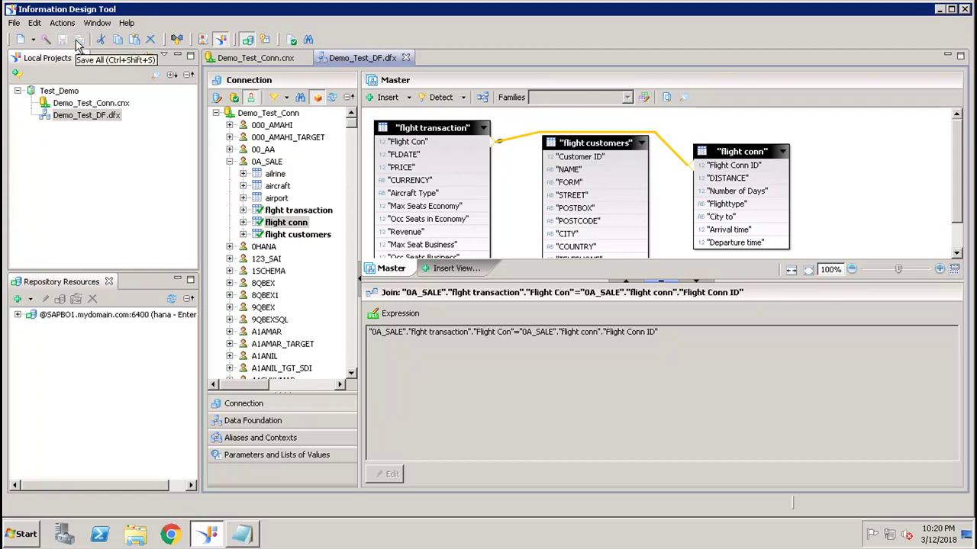
# Step: Create a business layer named Demo_Test_BL on Demo_Test_DF.dfx
pyautogui.rightClick(82, 119)
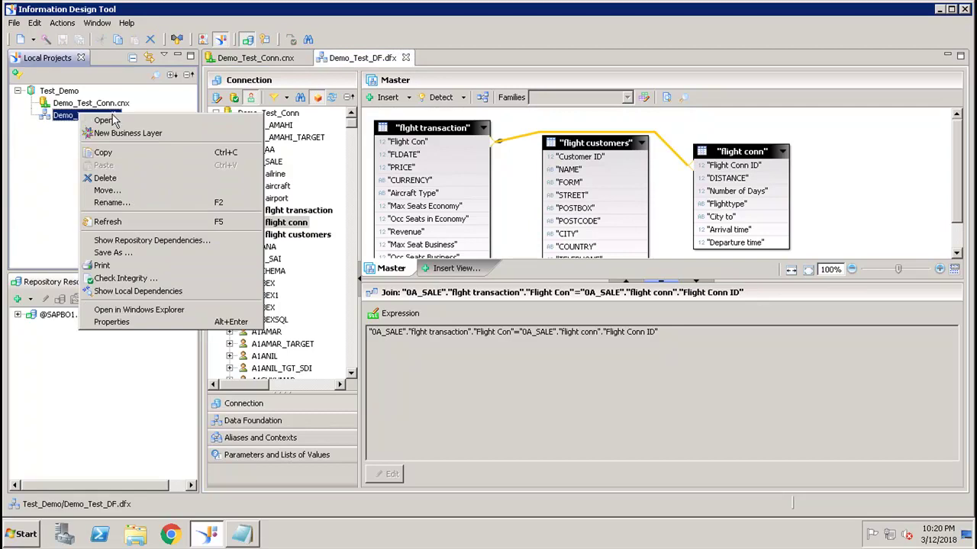
pyautogui.click(125, 134)
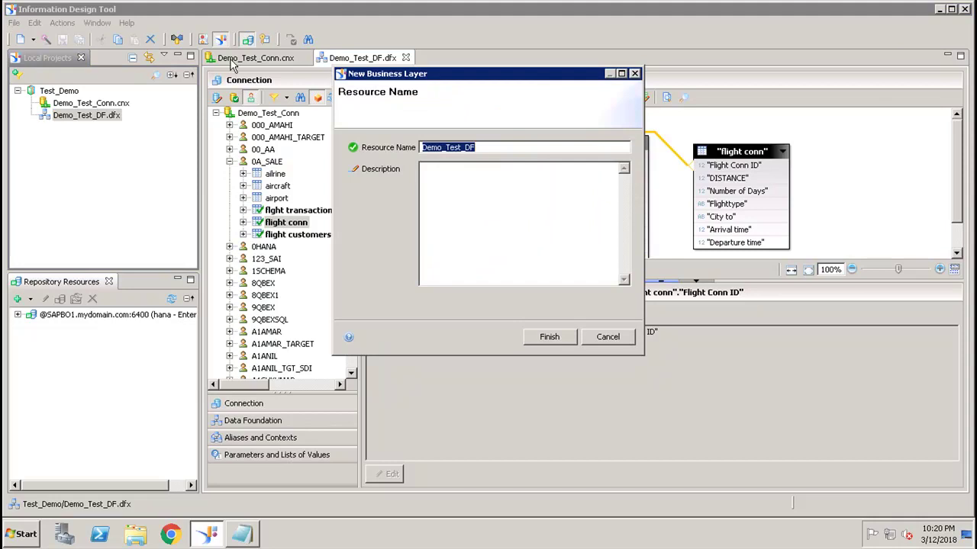
pyautogui.click(501, 148)
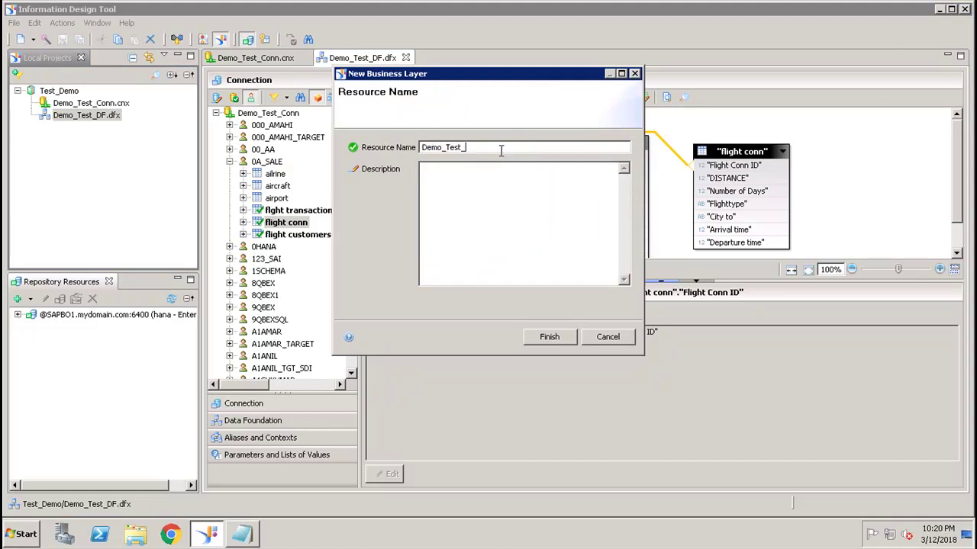
pyautogui.write('BL')
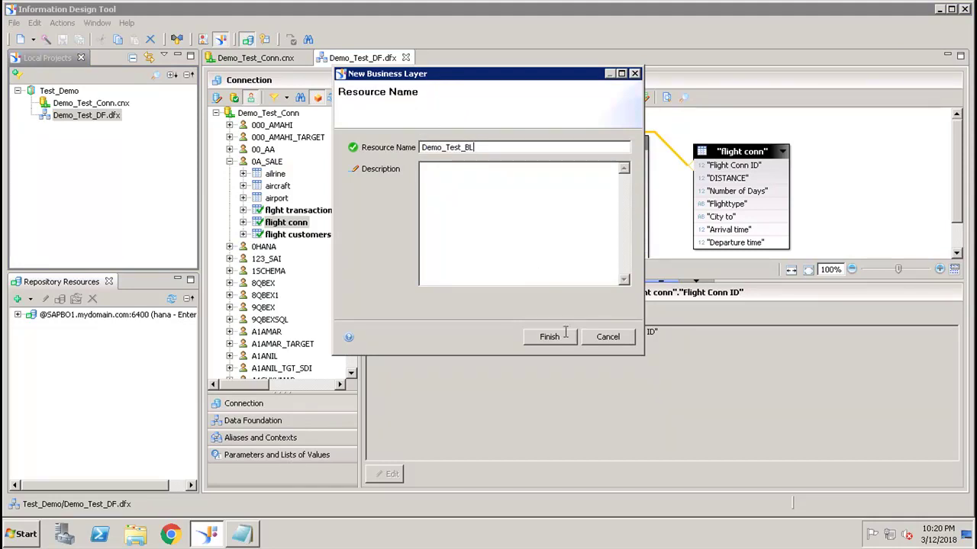
pyautogui.click(556, 340)
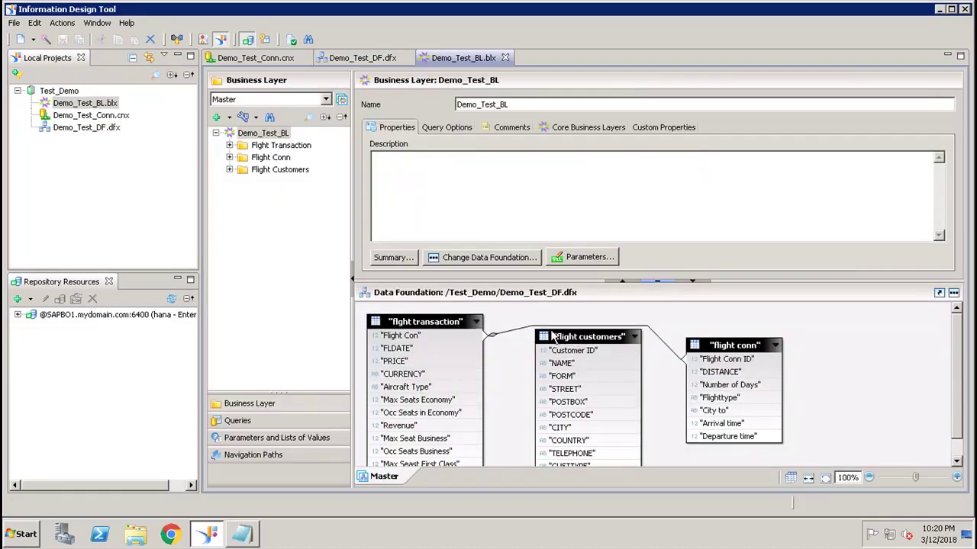
# Step: Review the Flight Con dimension's properties, keeping type Dimension, status Active and data type Numeric
pyautogui.click(230, 145)
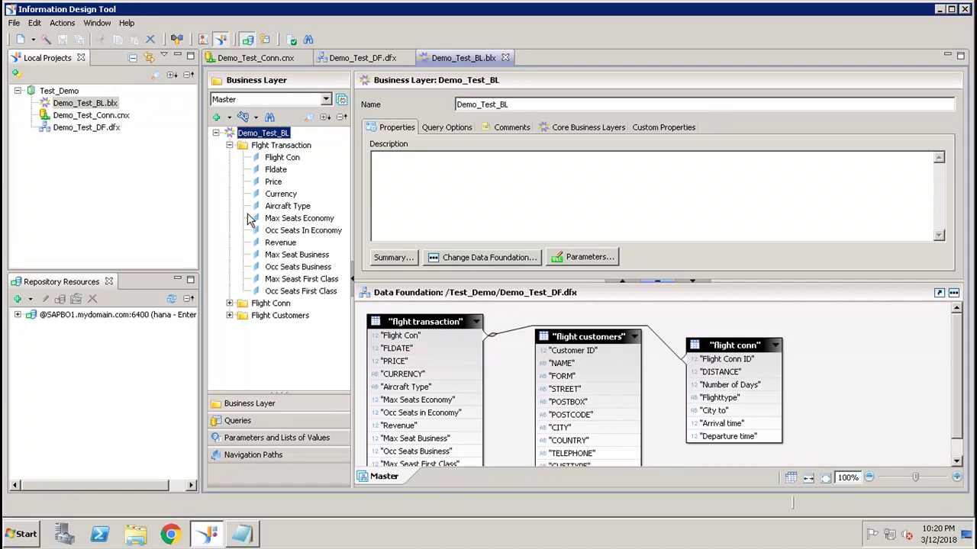
pyautogui.click(280, 160)
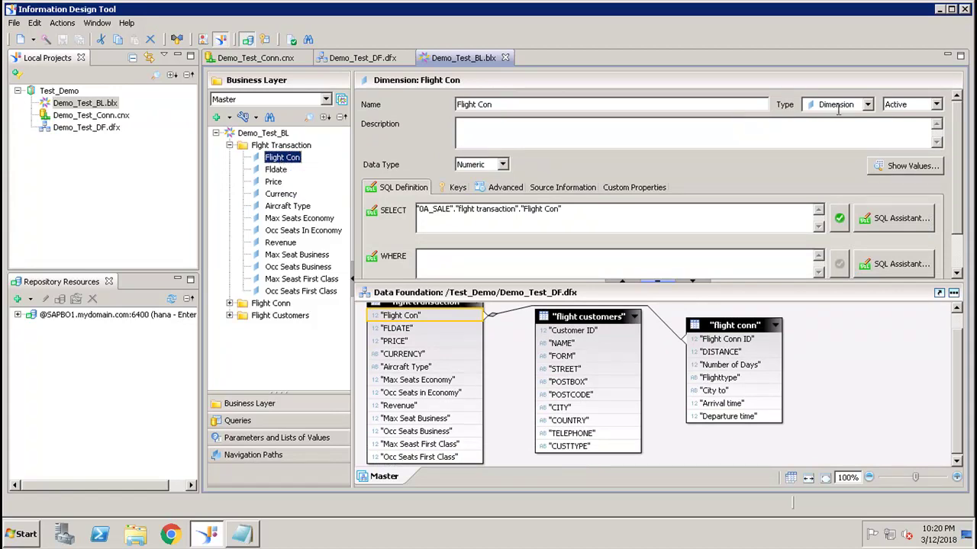
pyautogui.click(522, 107)
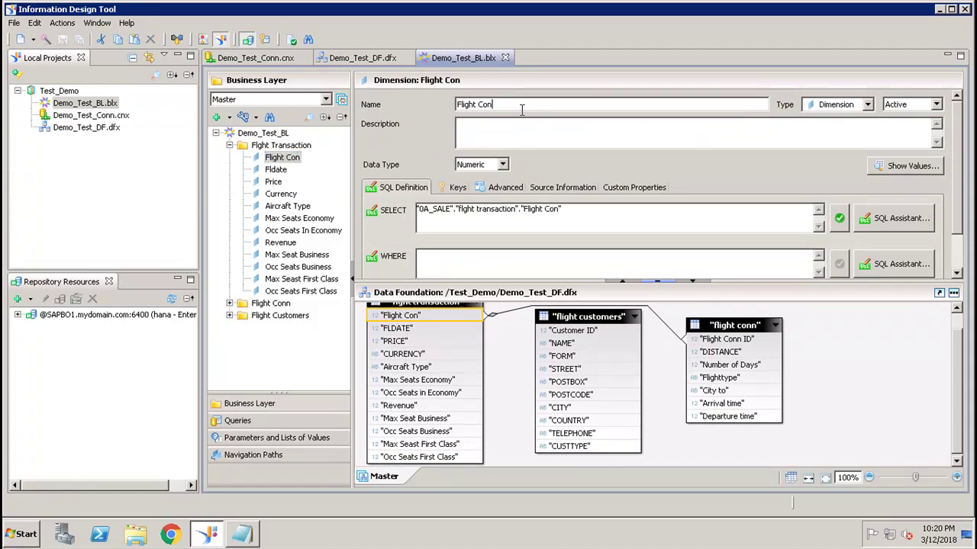
pyautogui.click(868, 107)
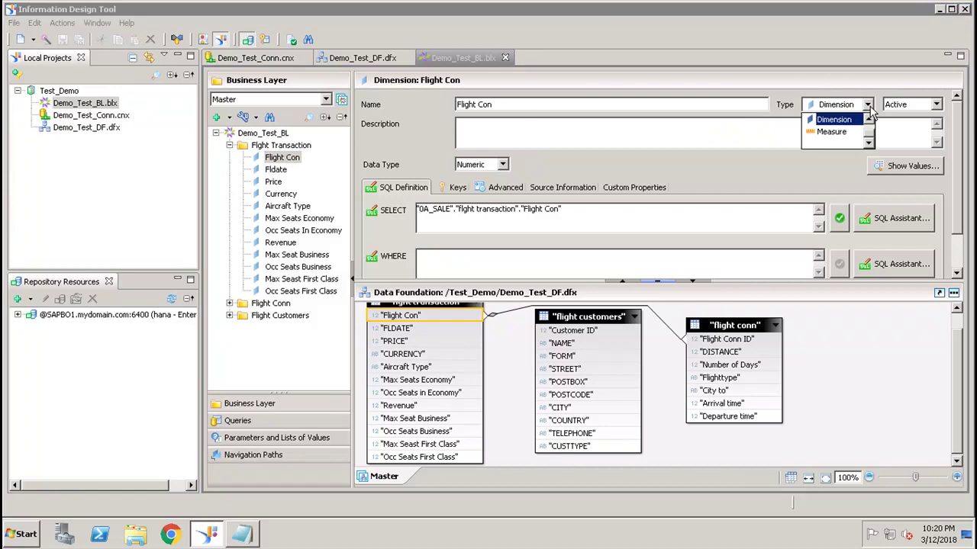
pyautogui.click(869, 118)
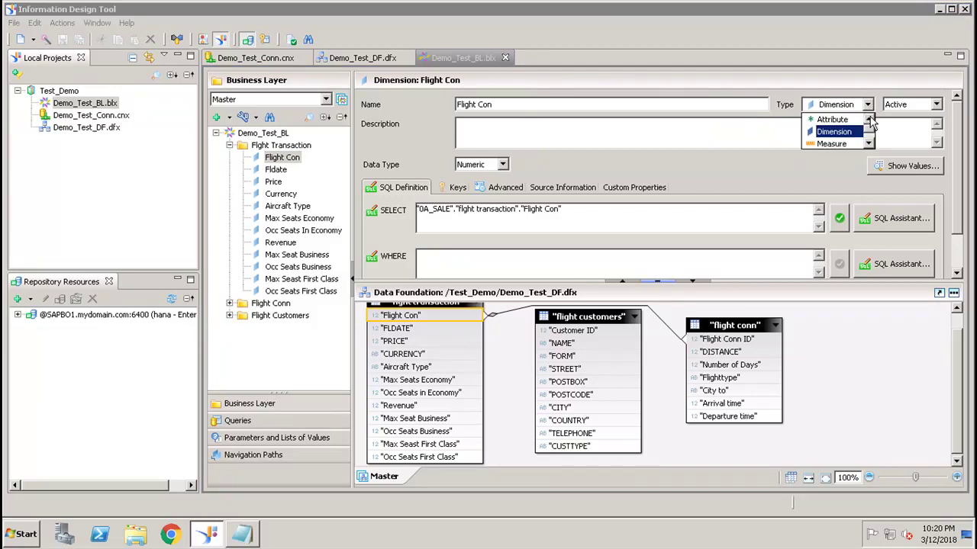
pyautogui.click(927, 116)
pyautogui.click(920, 107)
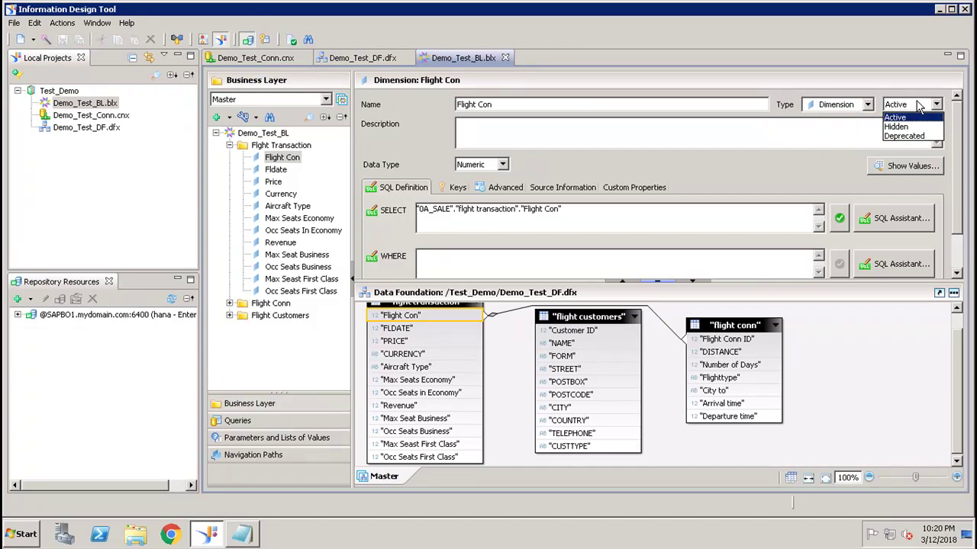
pyautogui.click(673, 156)
pyautogui.click(502, 165)
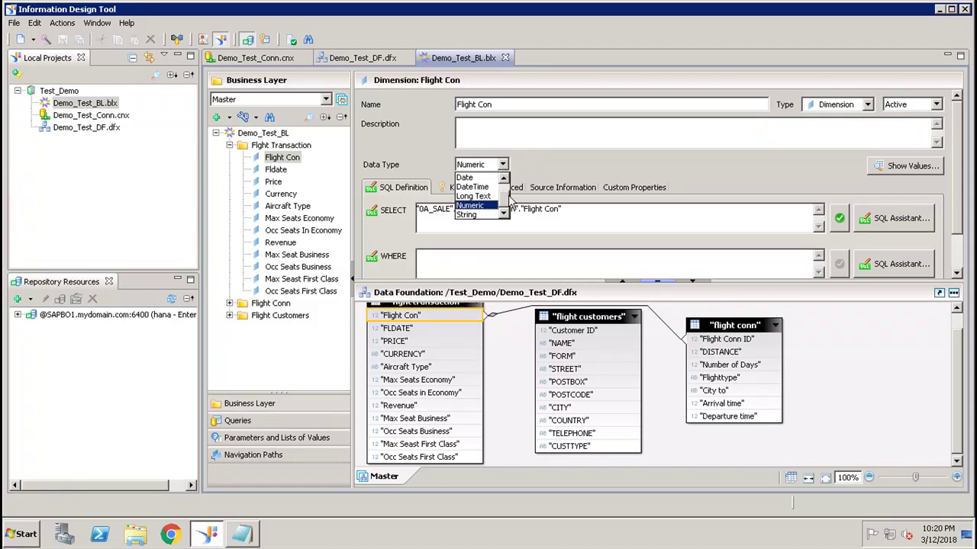
pyautogui.click(652, 158)
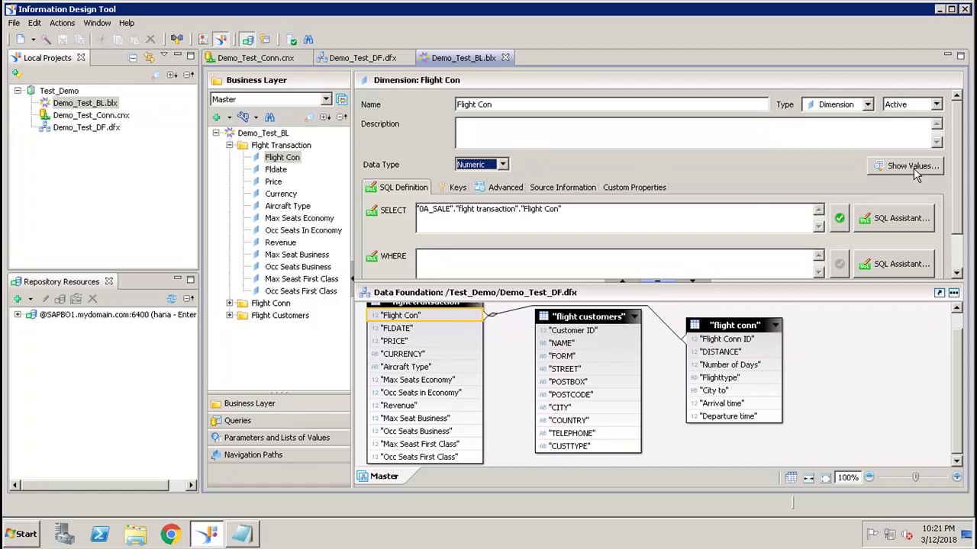
# Step: Check Flight Con's SQL definition, then collapse the Demo_Test_BL tree
pyautogui.click(887, 220)
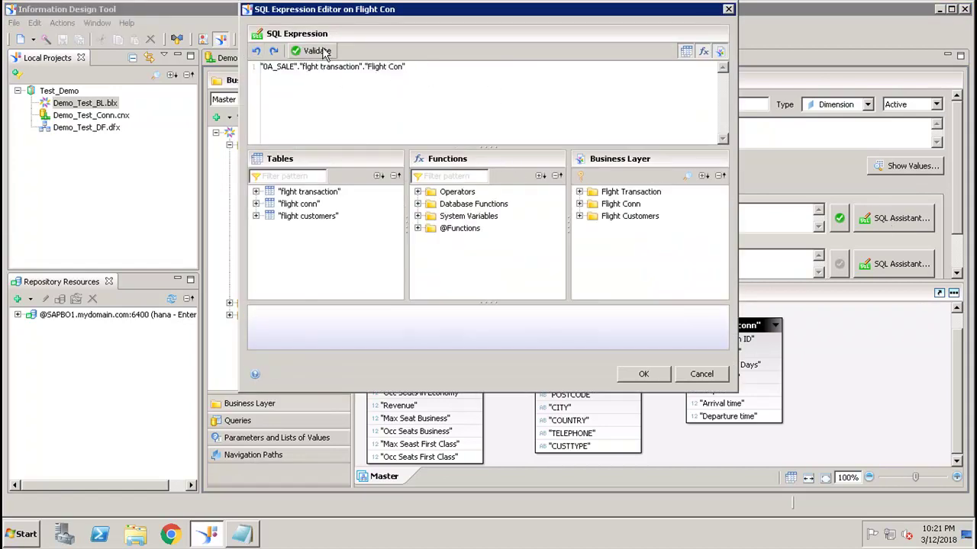
pyautogui.click(728, 12)
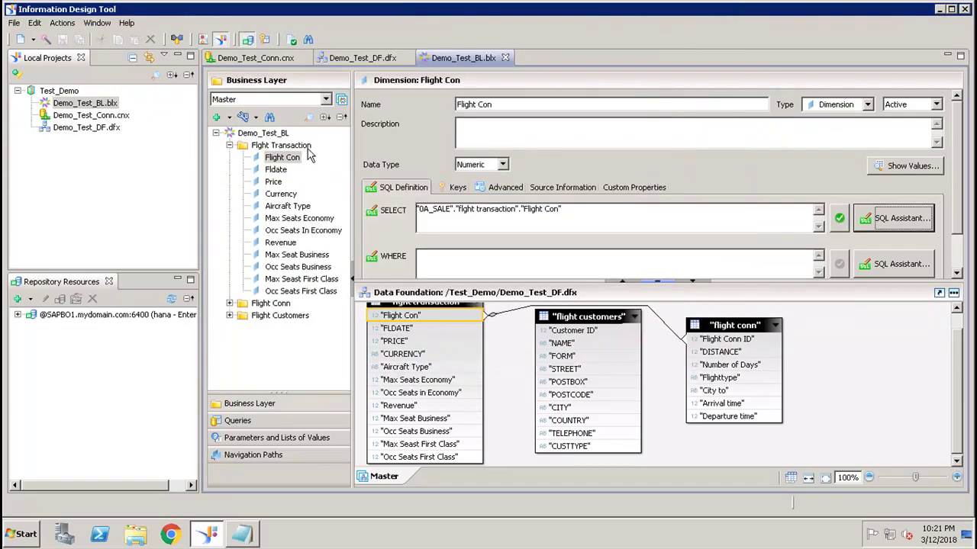
pyautogui.click(216, 133)
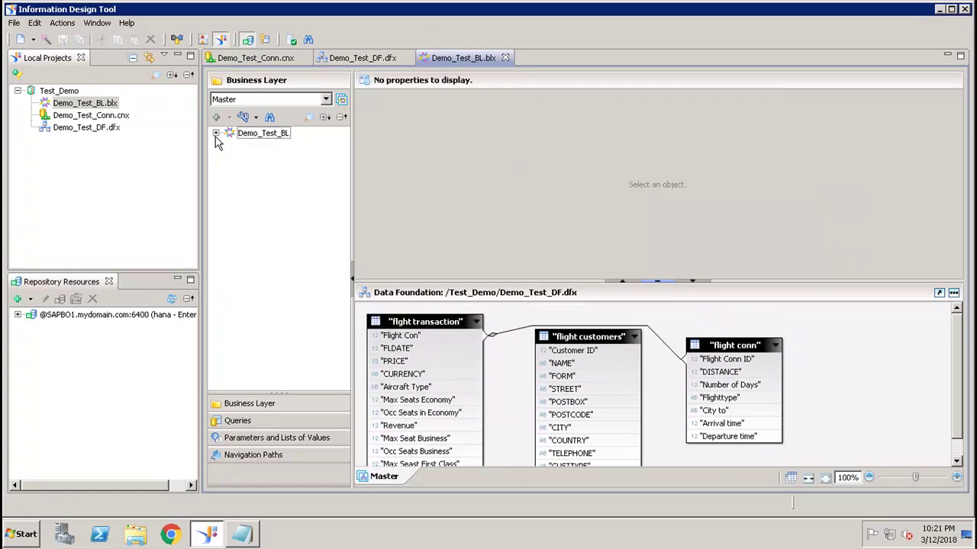
# Step: Open the Demo_Test_Conn.cnx connection details from the project
pyautogui.click(92, 116)
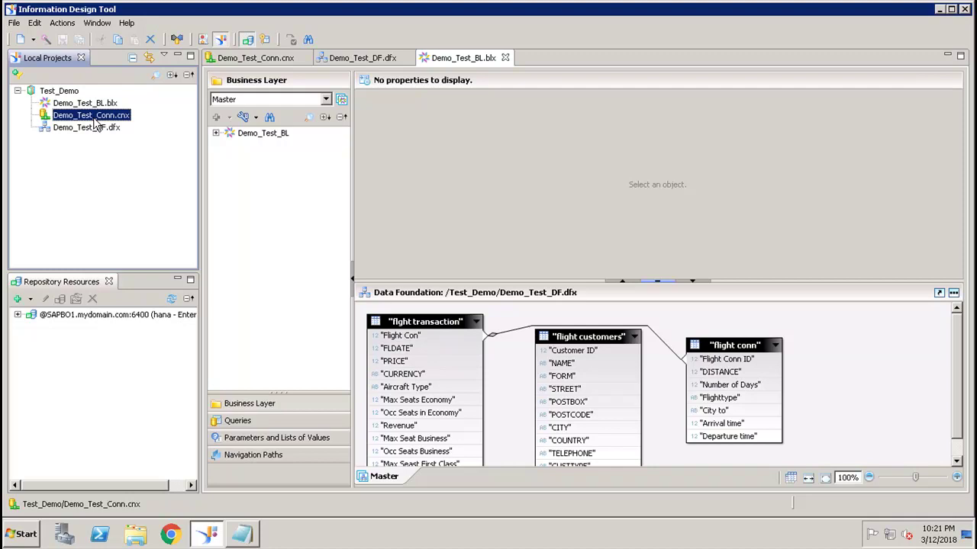
pyautogui.click(86, 106)
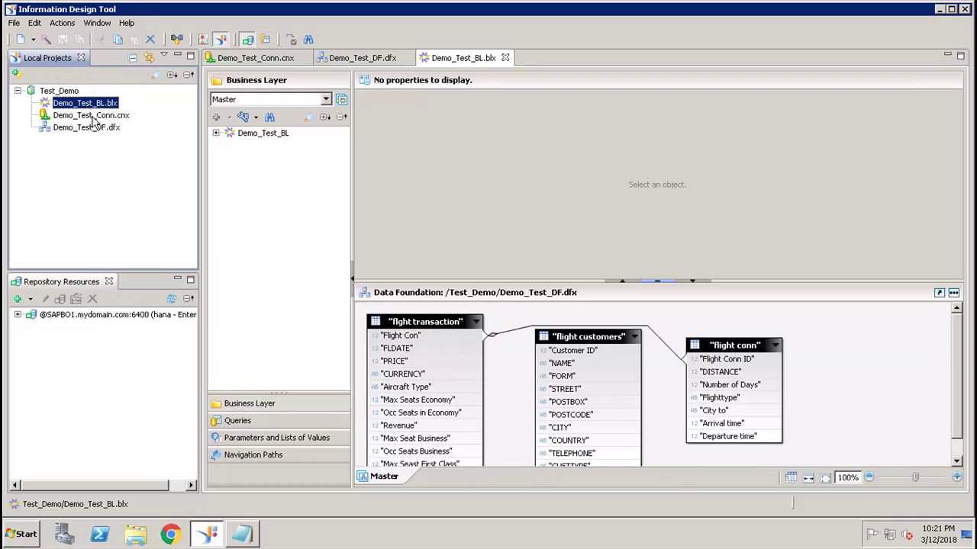
pyautogui.doubleClick(92, 116)
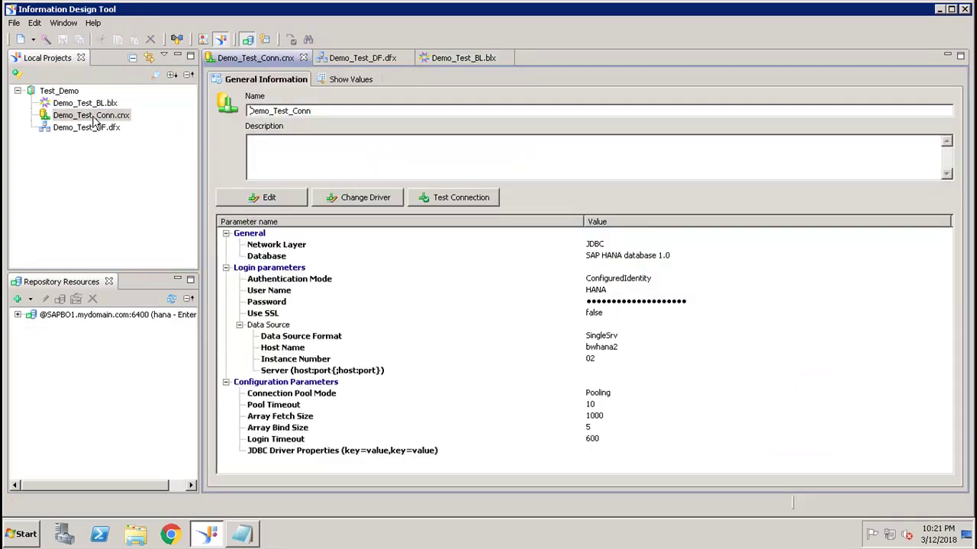
# Step: Publish Demo_Test_Conn to the repository's Connections folder and create the local Demo_Test_Conn.cns shortcut
pyautogui.rightClick(95, 119)
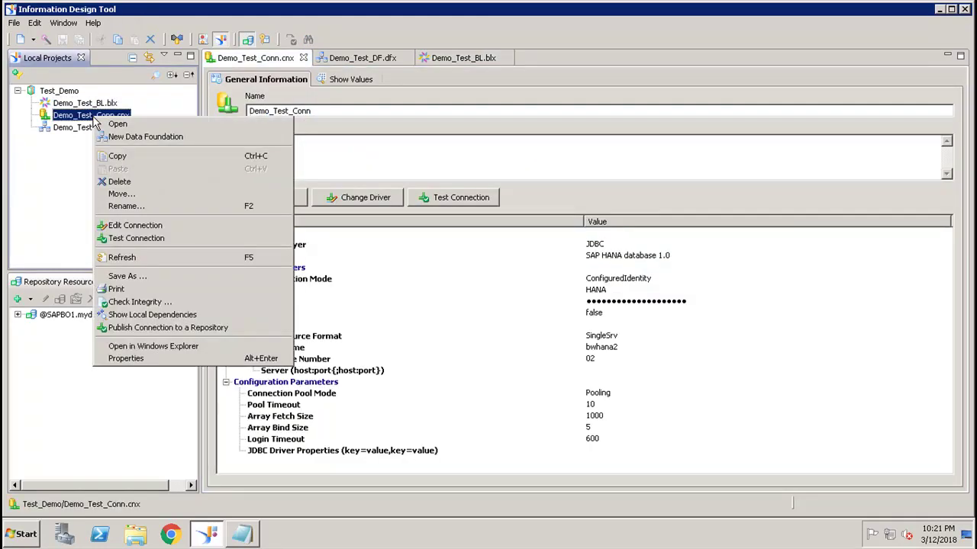
pyautogui.click(198, 328)
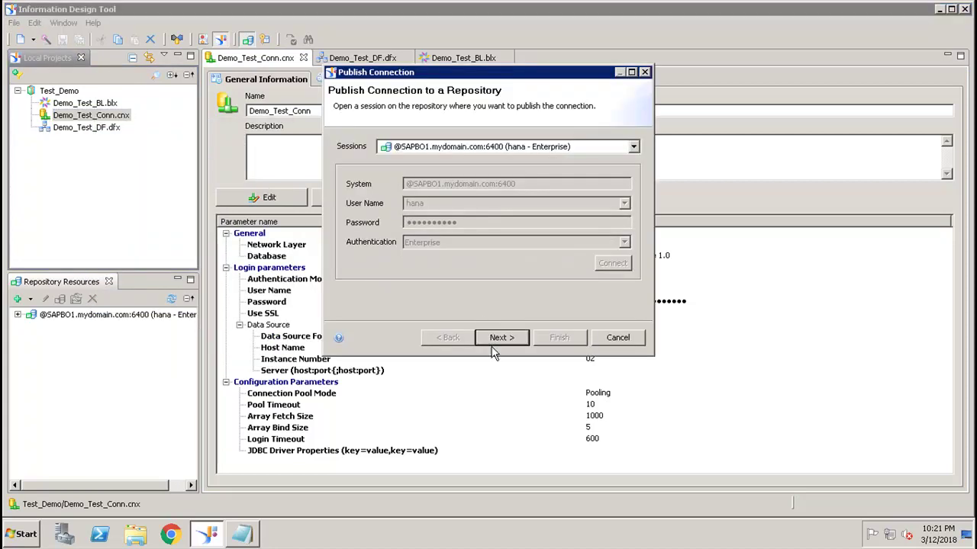
pyautogui.click(498, 339)
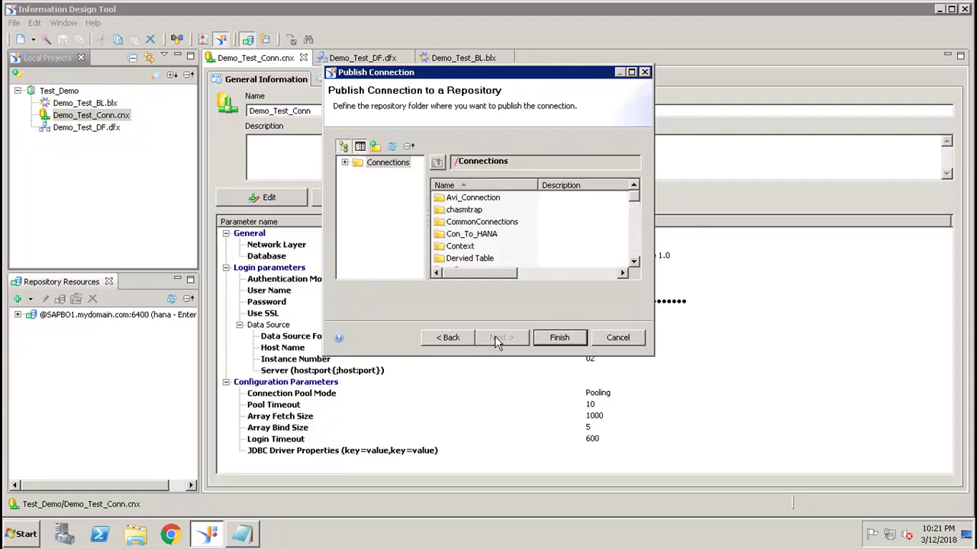
pyautogui.click(557, 347)
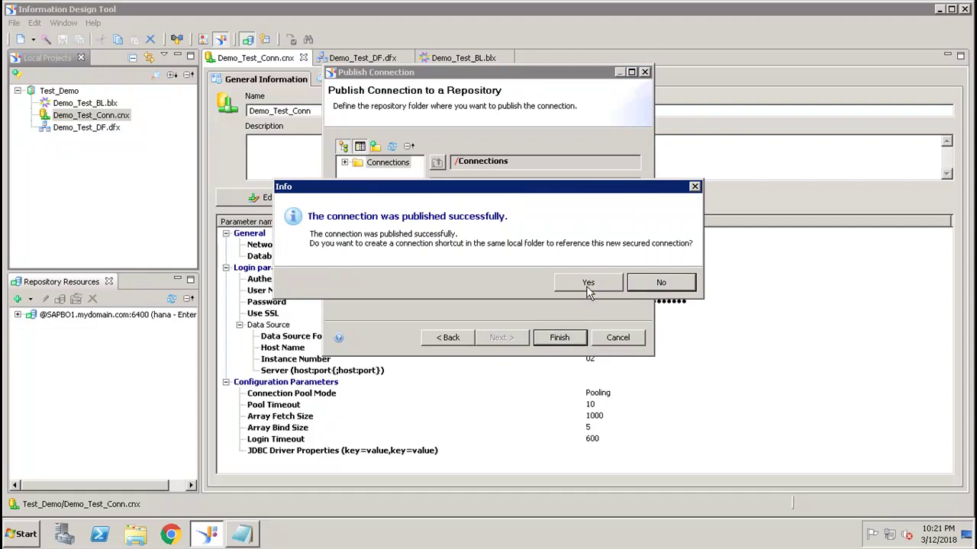
pyautogui.click(588, 283)
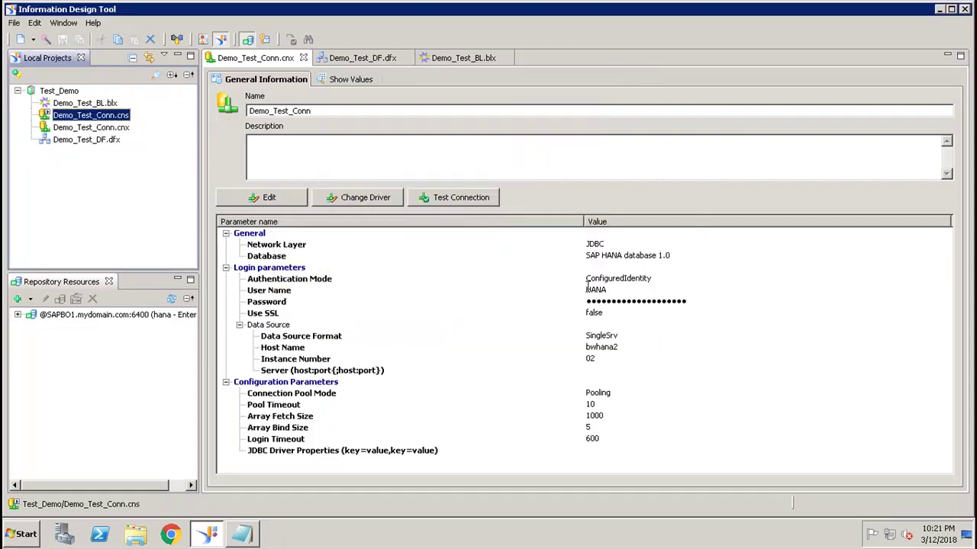
pyautogui.click(110, 129)
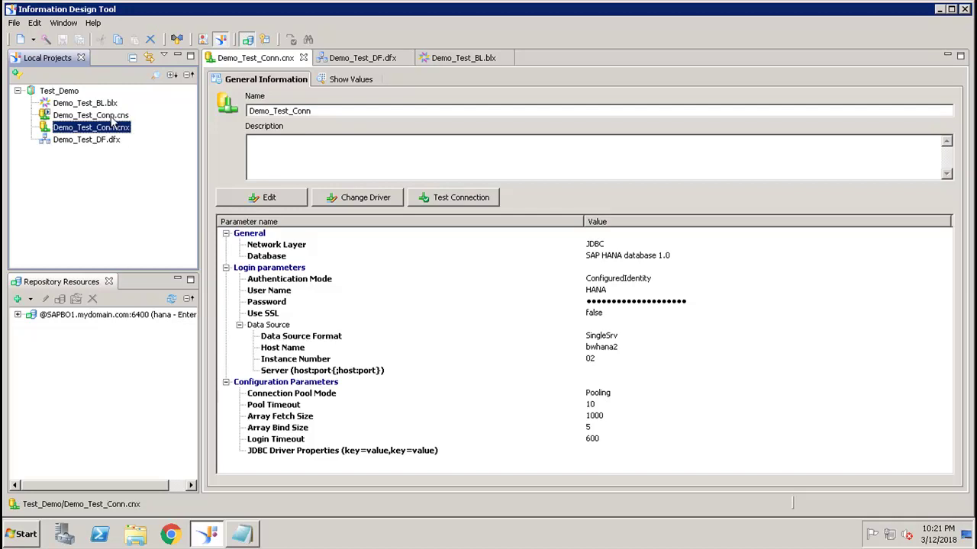
# Step: Open the Demo_Test_DF.dfx data foundation from the project files
pyautogui.click(111, 117)
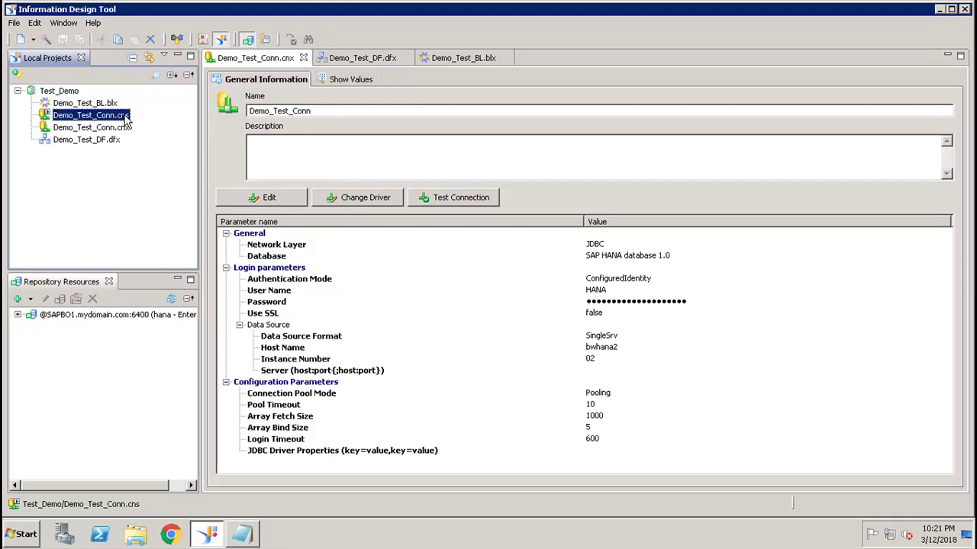
pyautogui.click(107, 105)
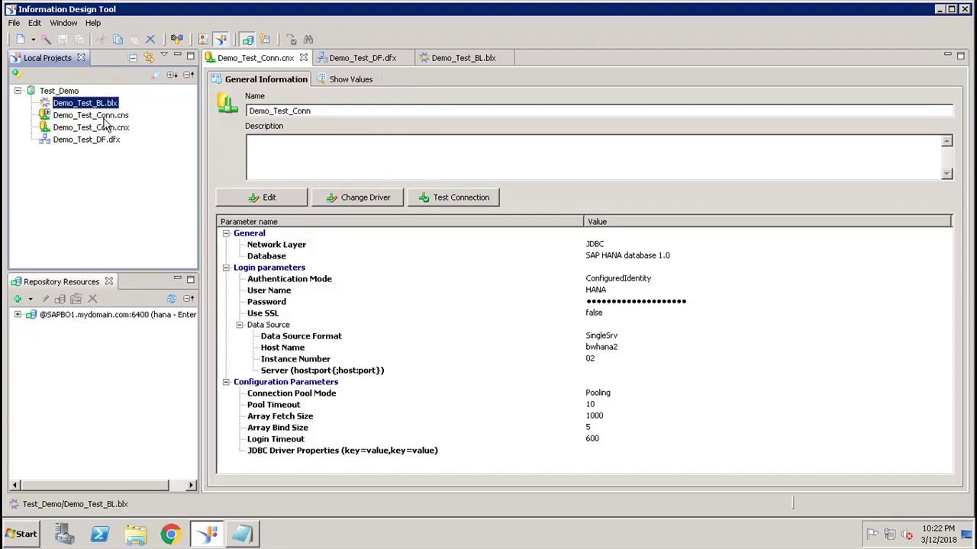
pyautogui.click(107, 147)
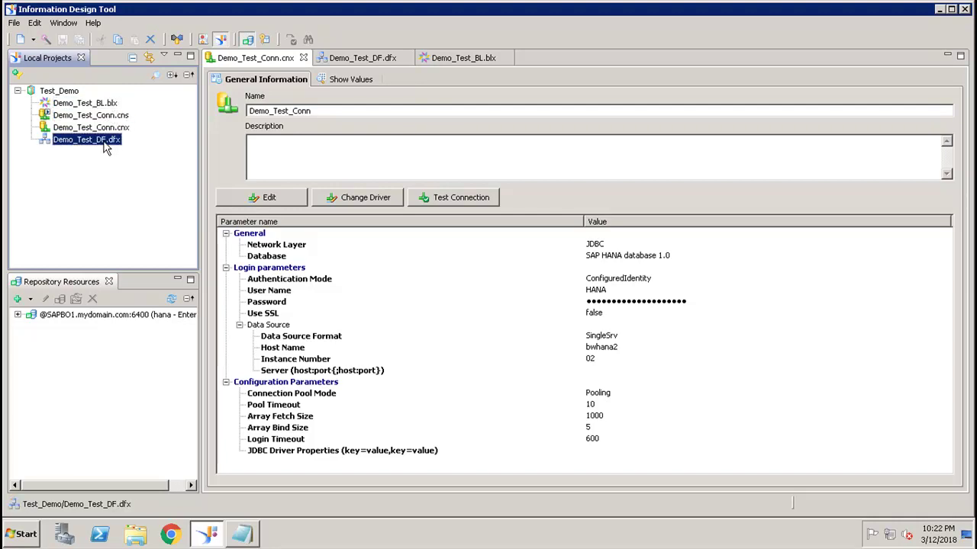
pyautogui.doubleClick(106, 147)
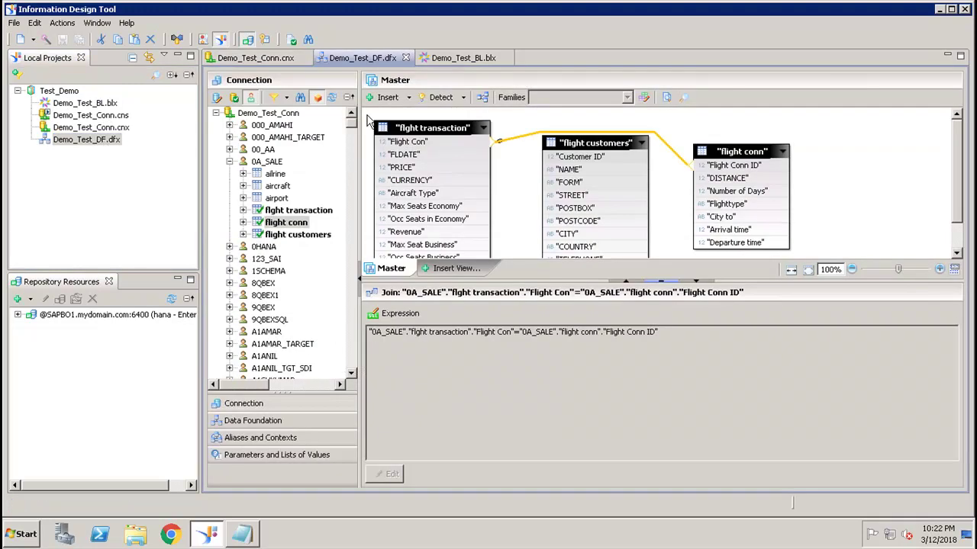
# Step: Switch Demo_Test_DF to the secured Demo_Test_Conn.cns connection and save all files
pyautogui.click(217, 98)
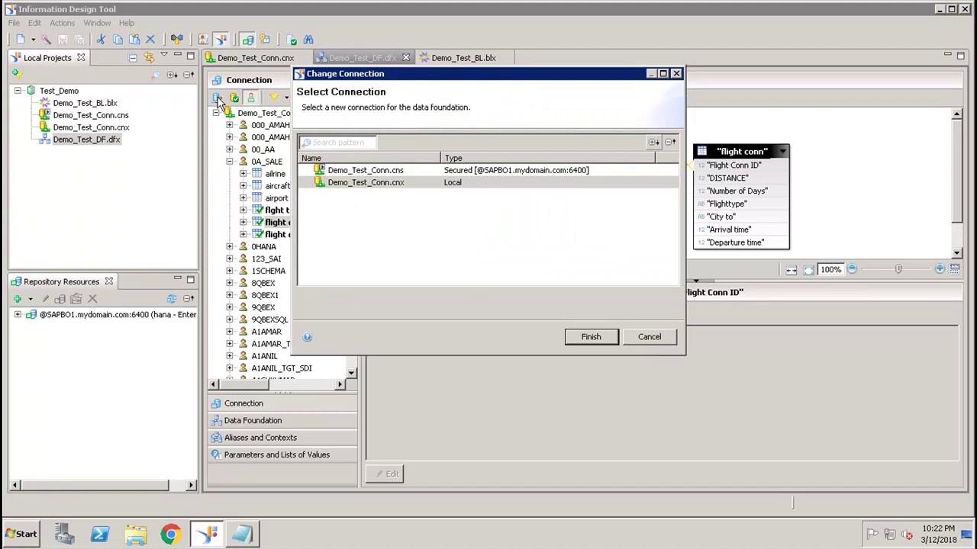
pyautogui.click(469, 176)
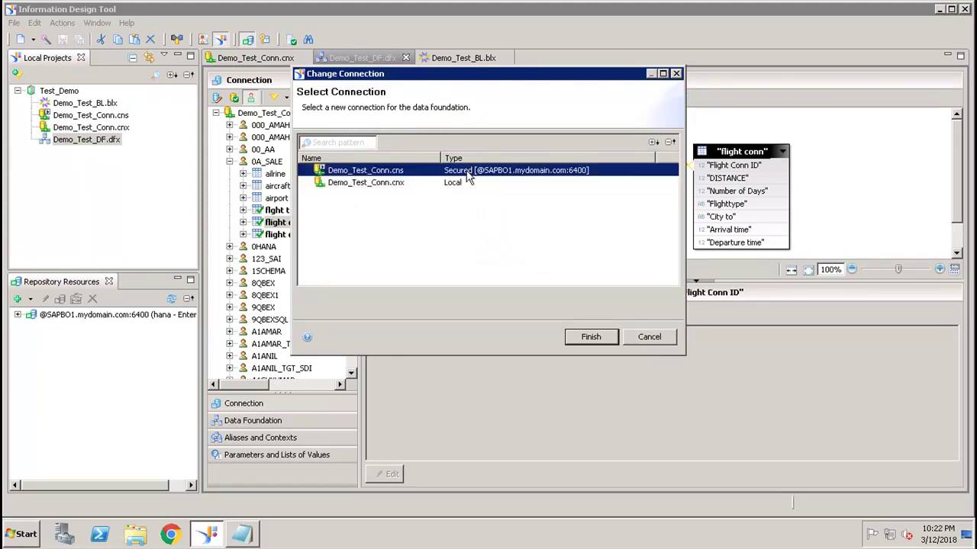
pyautogui.click(599, 342)
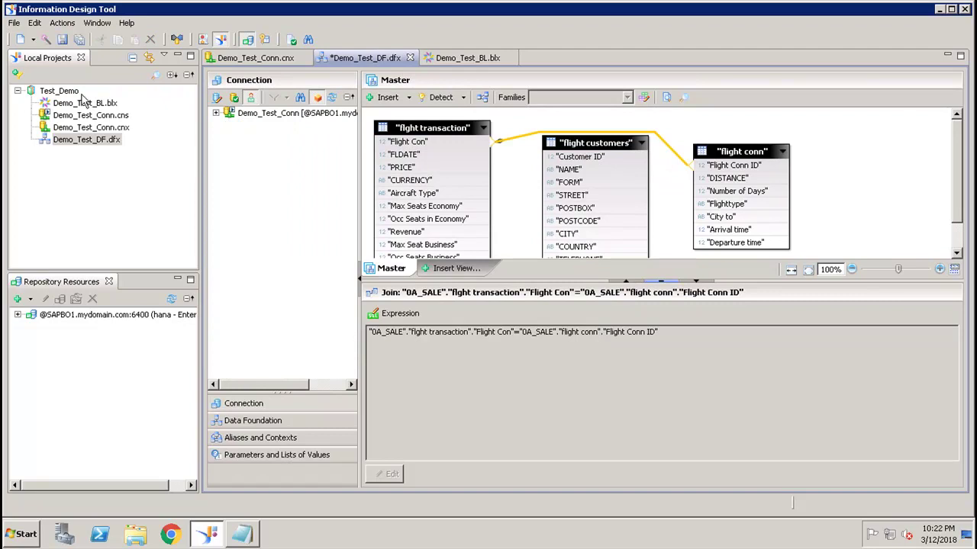
pyautogui.click(80, 39)
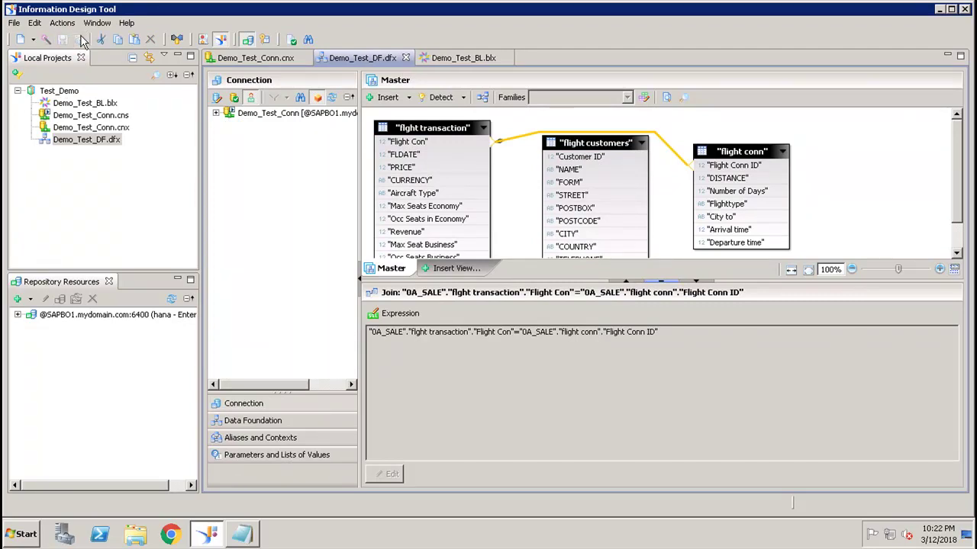
# Step: Start publishing Demo_Test_BL.blx to a repository and pass the integrity check
pyautogui.click(96, 107)
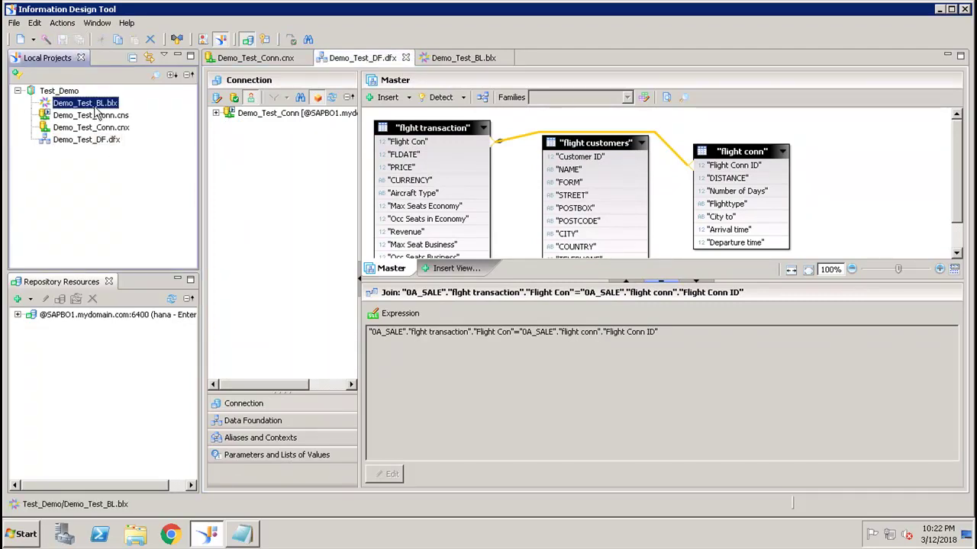
pyautogui.rightClick(96, 107)
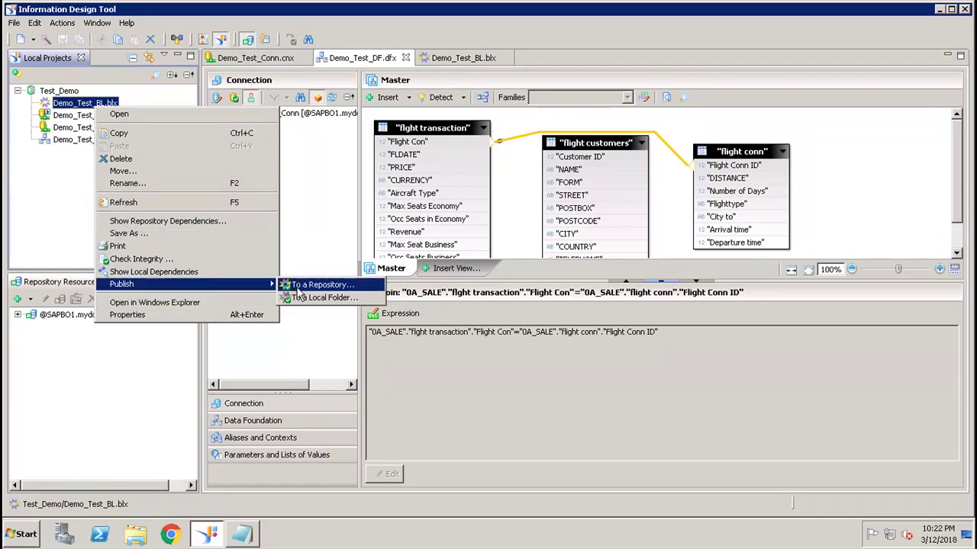
pyautogui.click(300, 293)
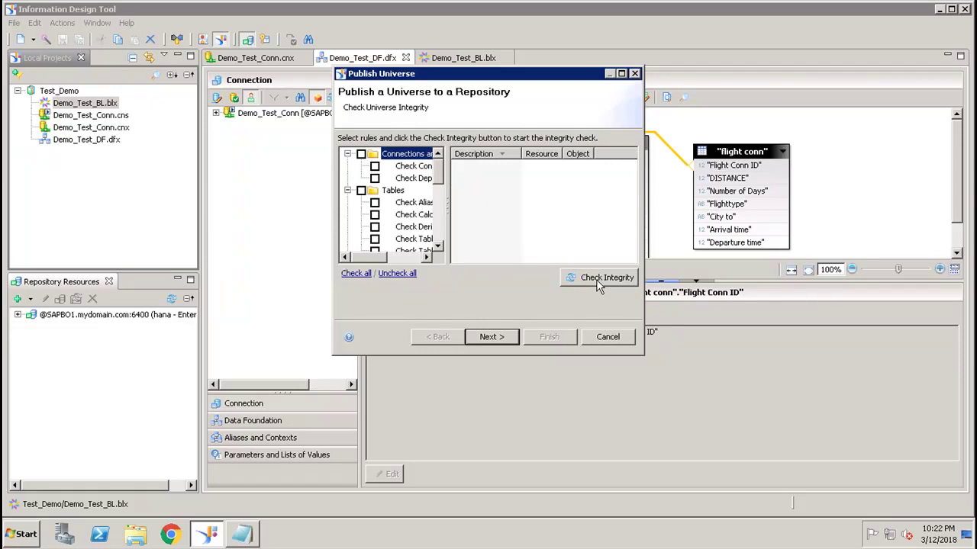
pyautogui.click(495, 337)
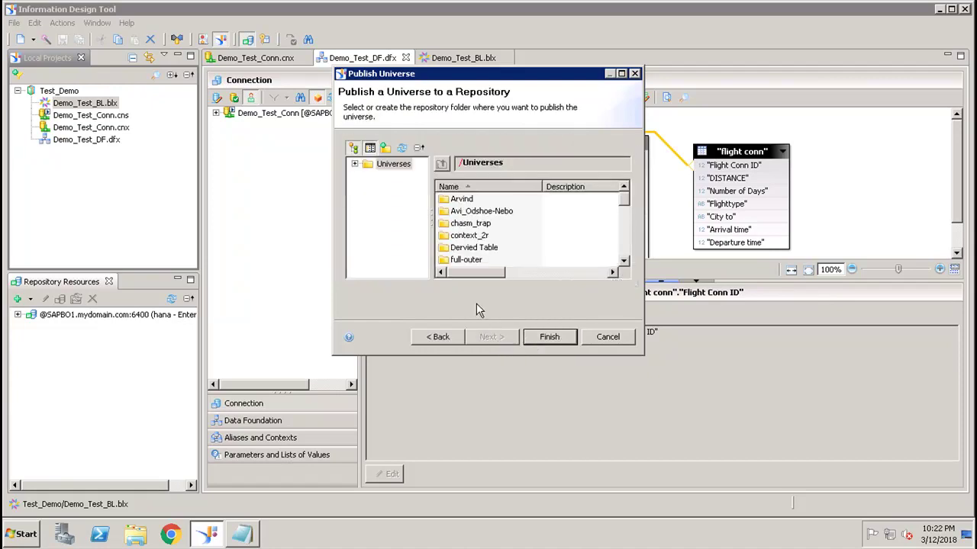
# Step: Publish the universe into the Universes folder, then minimize Information Design Tool and Notepad
pyautogui.click(354, 164)
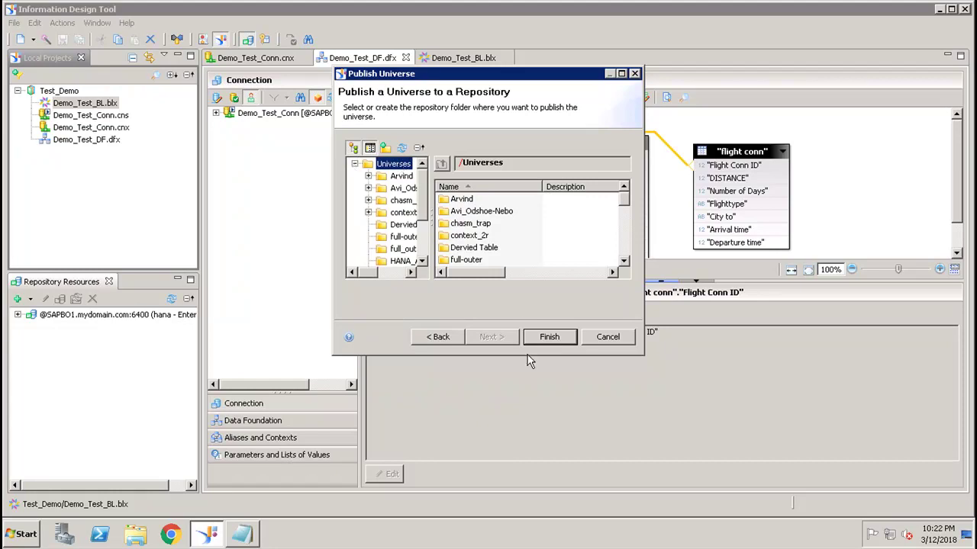
pyautogui.click(546, 340)
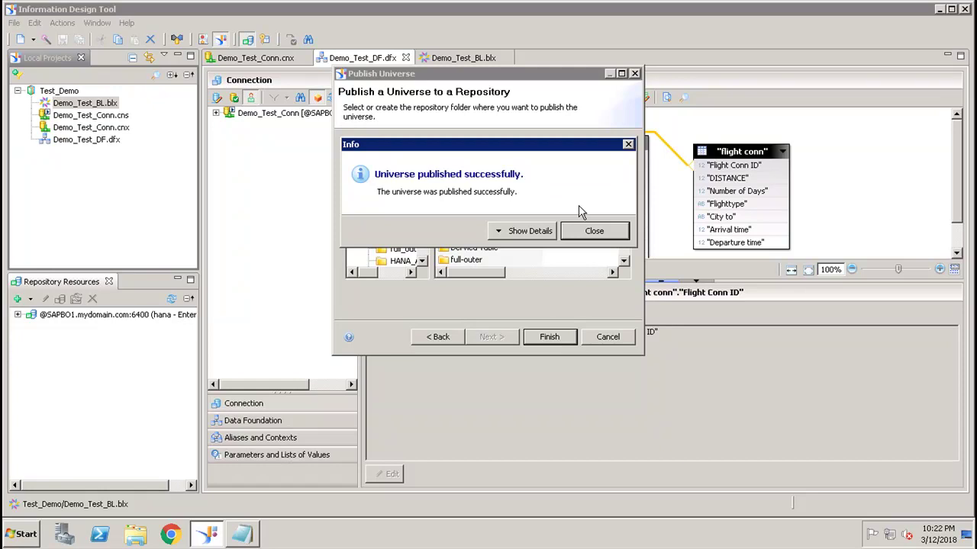
pyautogui.click(592, 231)
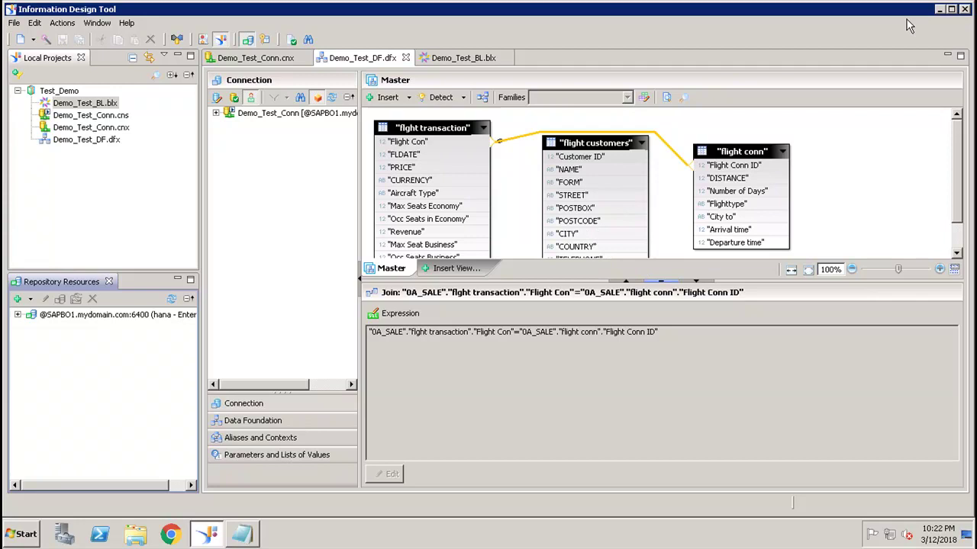
pyautogui.click(941, 11)
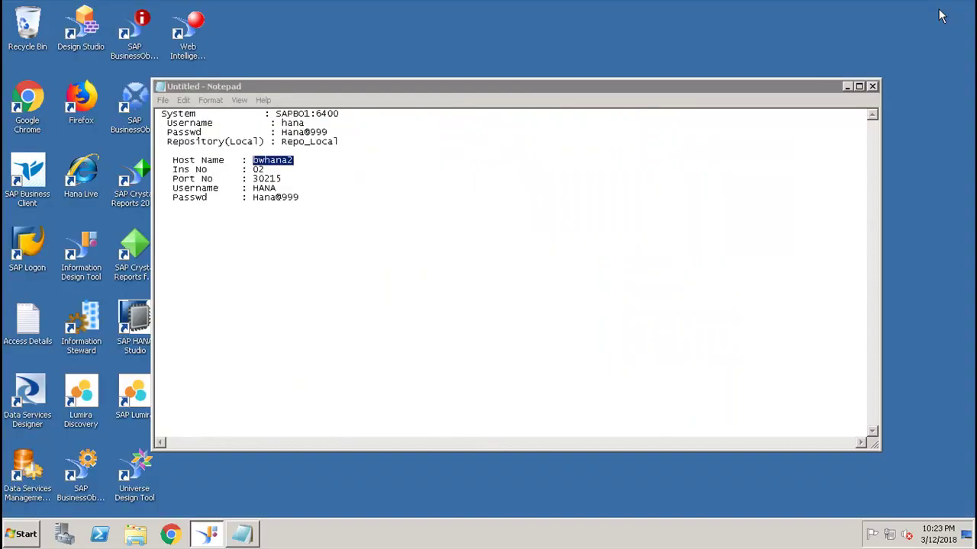
pyautogui.click(846, 86)
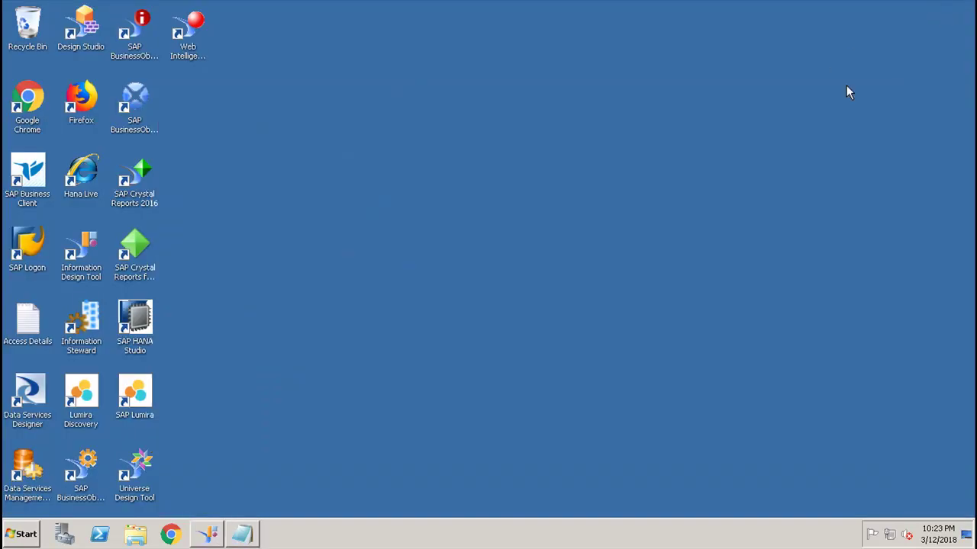